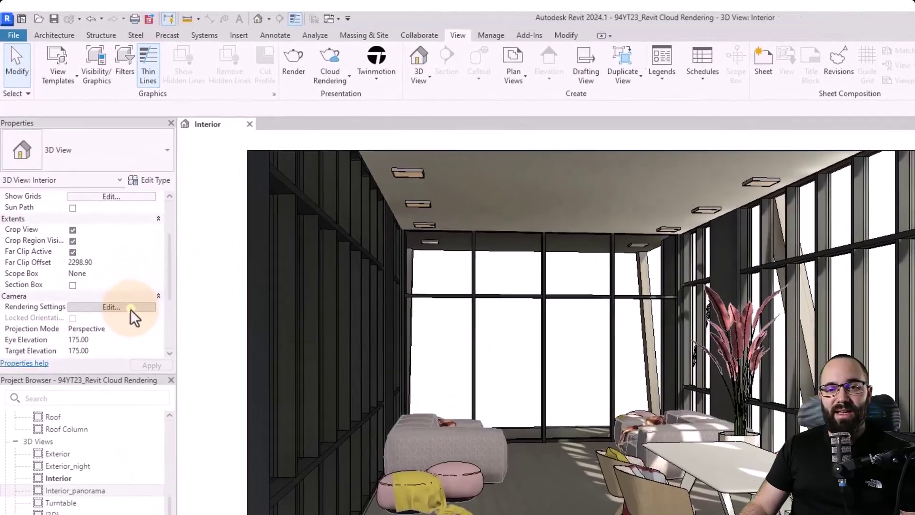
# Review the Interior view's rendering settings, checking the lighting schemes, background styles and exposure controls.
pyautogui.click(101, 241)
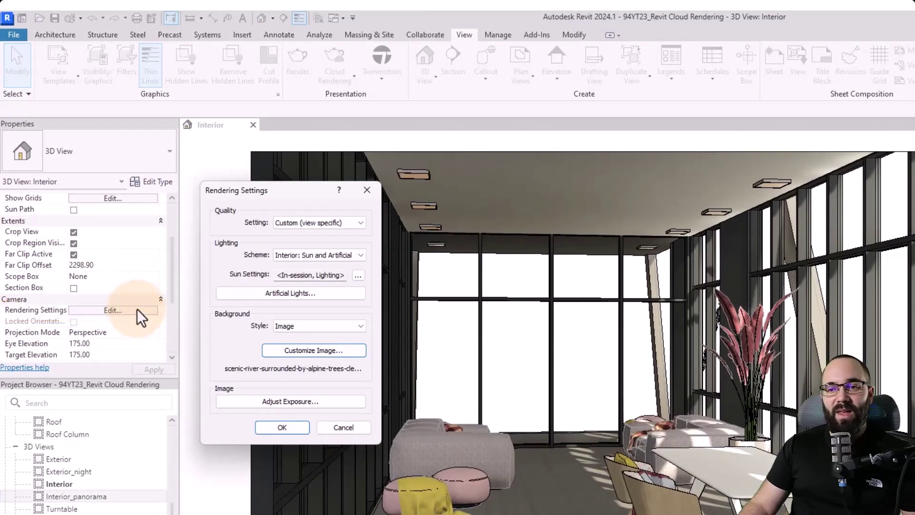
pyautogui.click(360, 255)
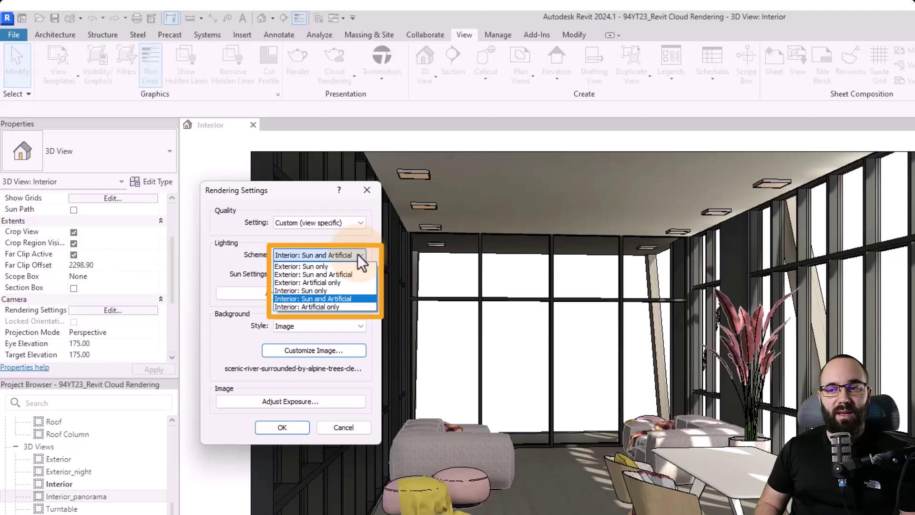
pyautogui.click(358, 254)
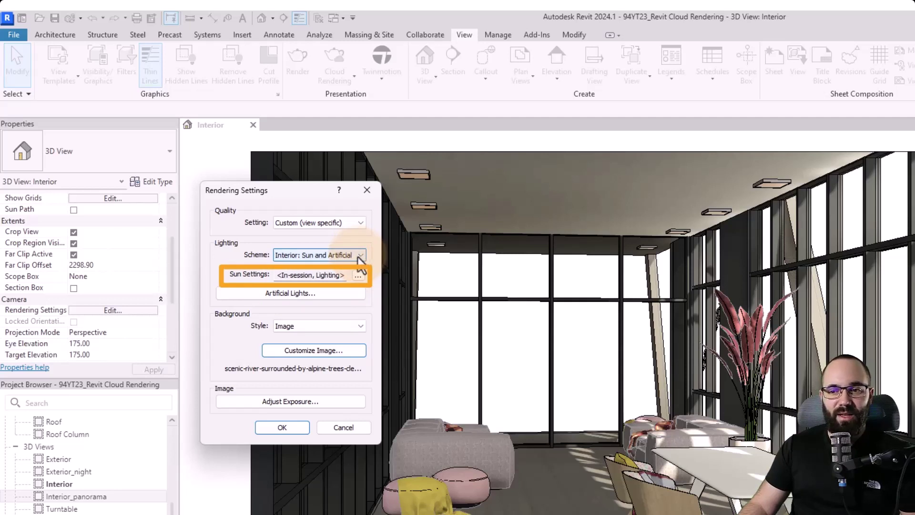
pyautogui.click(360, 326)
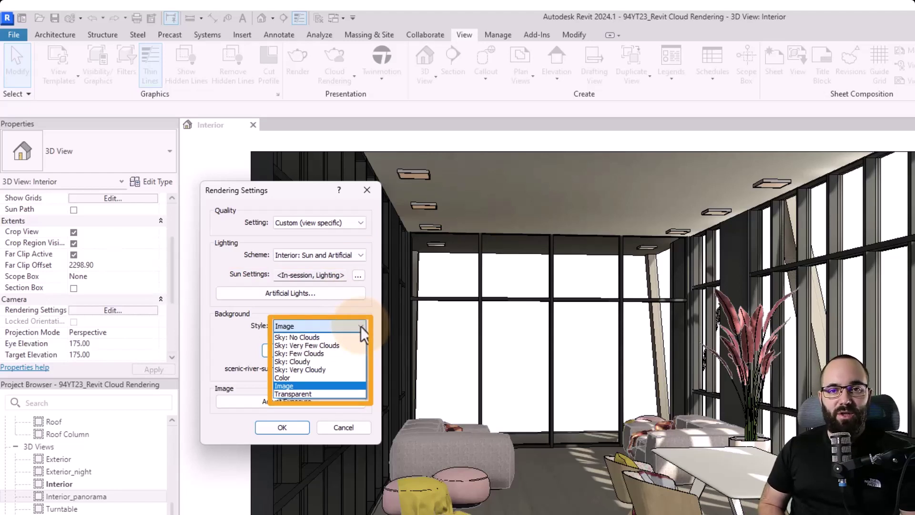
pyautogui.click(360, 326)
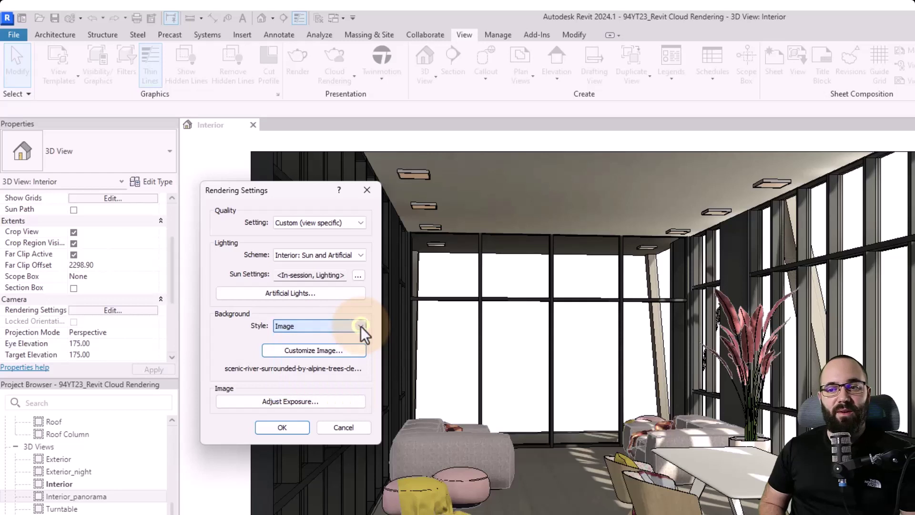
pyautogui.click(327, 405)
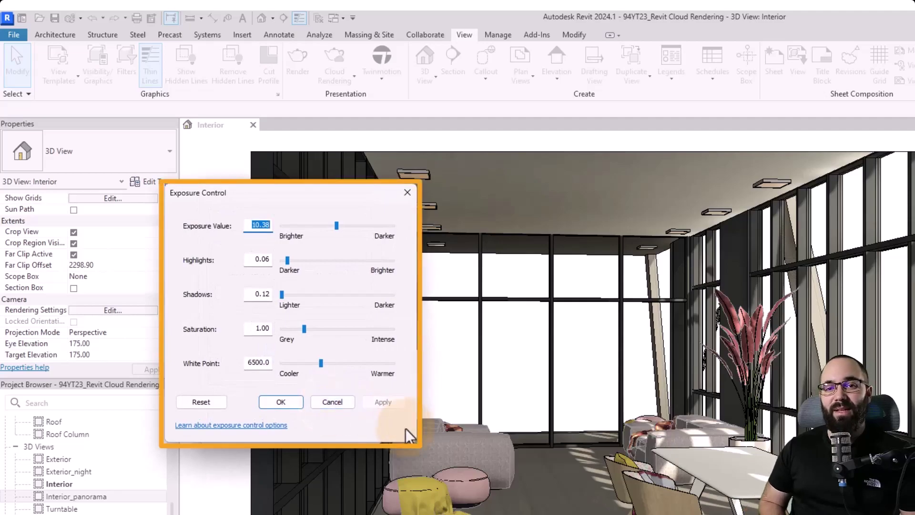
pyautogui.click(333, 401)
pyautogui.click(265, 338)
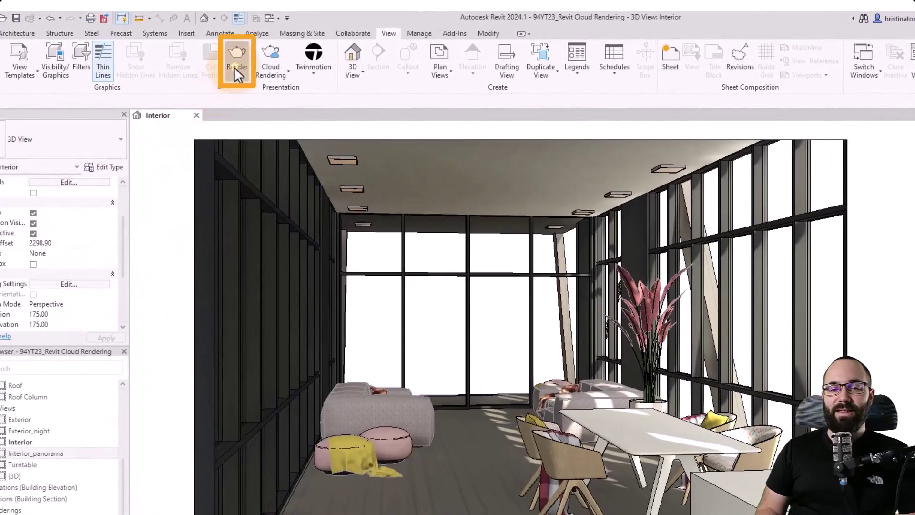
# Start Render in Cloud and continue past the welcome message to the render setup.
pyautogui.click(225, 57)
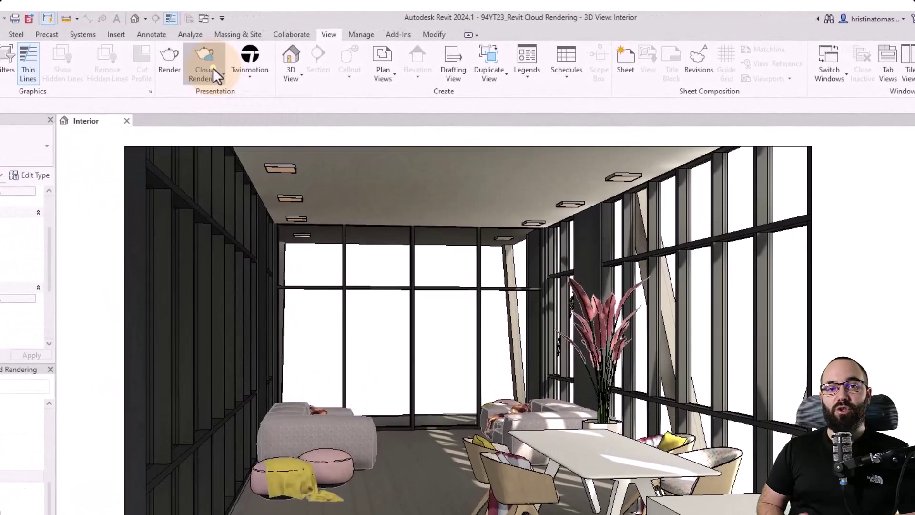
pyautogui.click(270, 63)
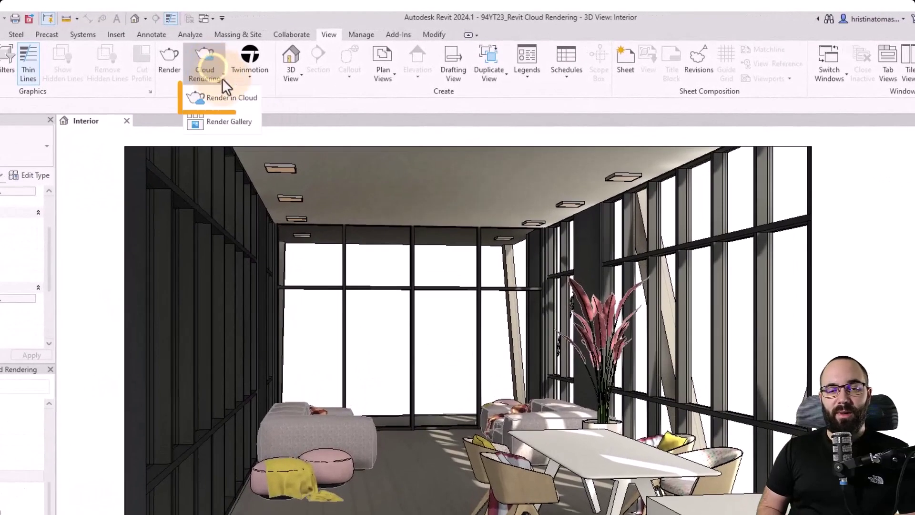
pyautogui.click(248, 101)
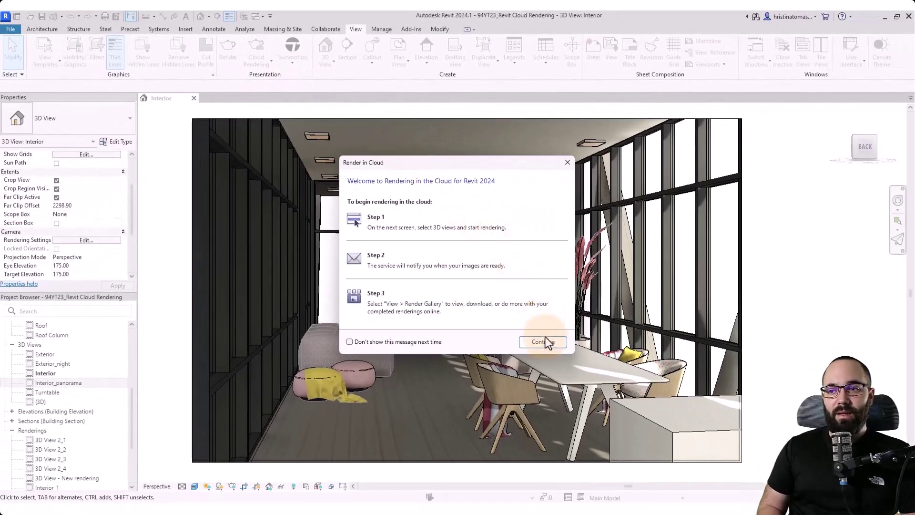
pyautogui.click(546, 341)
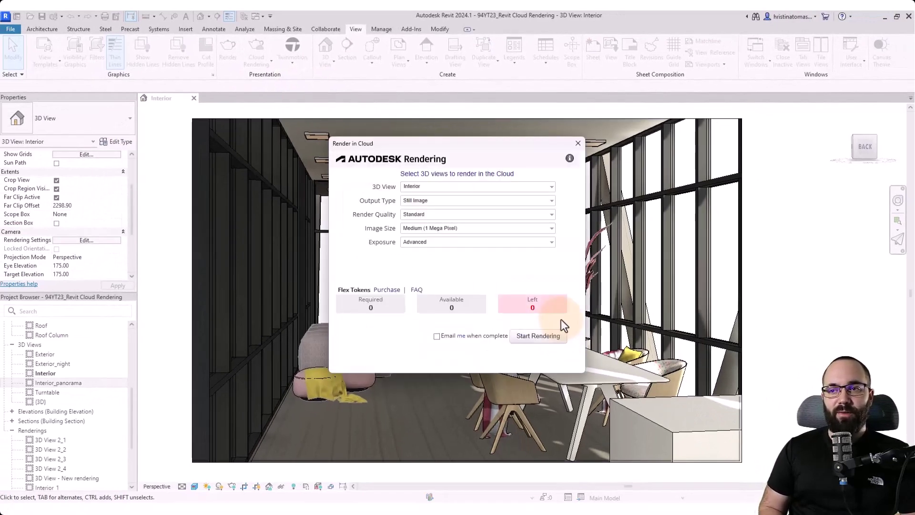
# Add the Exterior, Exterior_night, Interior_panorama and Turntable views to the cloud render alongside Interior.
pyautogui.click(535, 187)
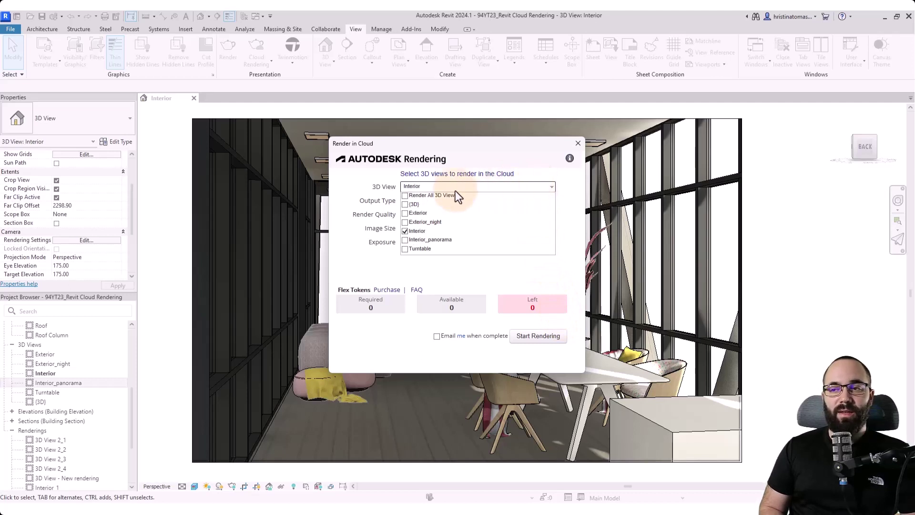
pyautogui.click(405, 213)
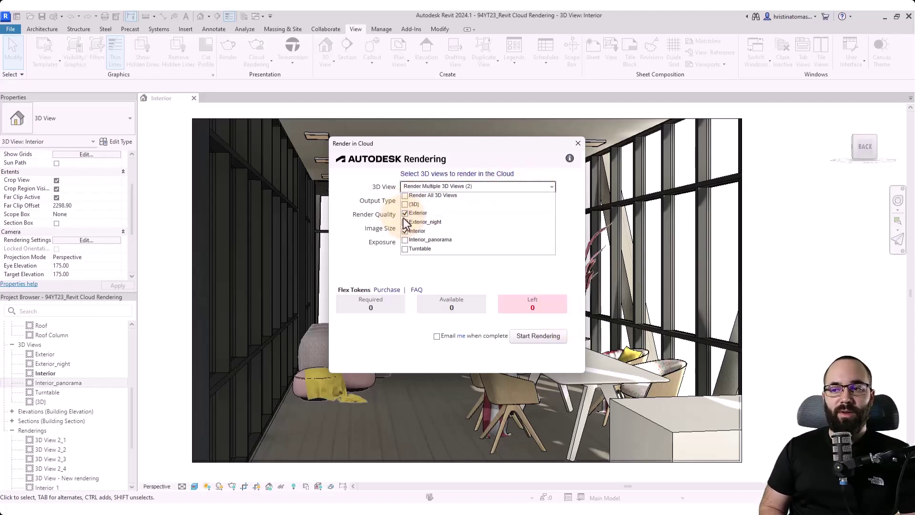
pyautogui.click(405, 221)
pyautogui.click(405, 240)
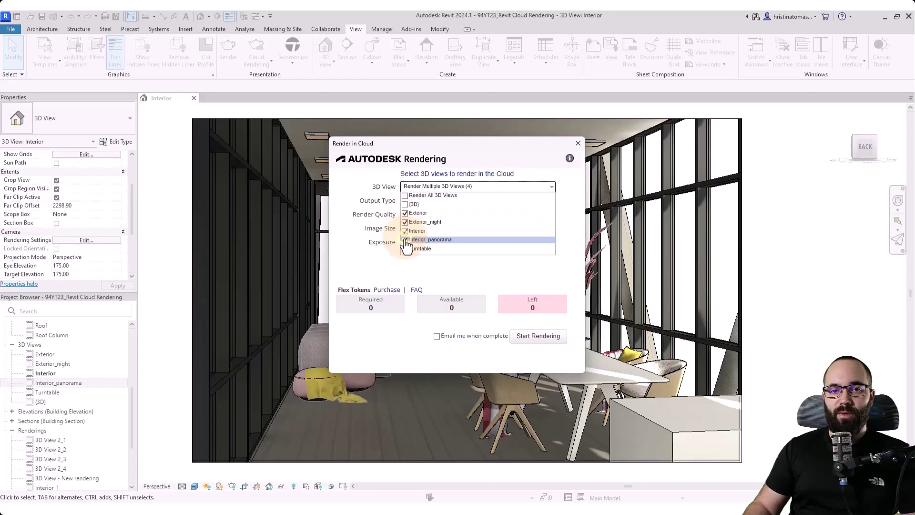
pyautogui.click(404, 248)
pyautogui.click(548, 202)
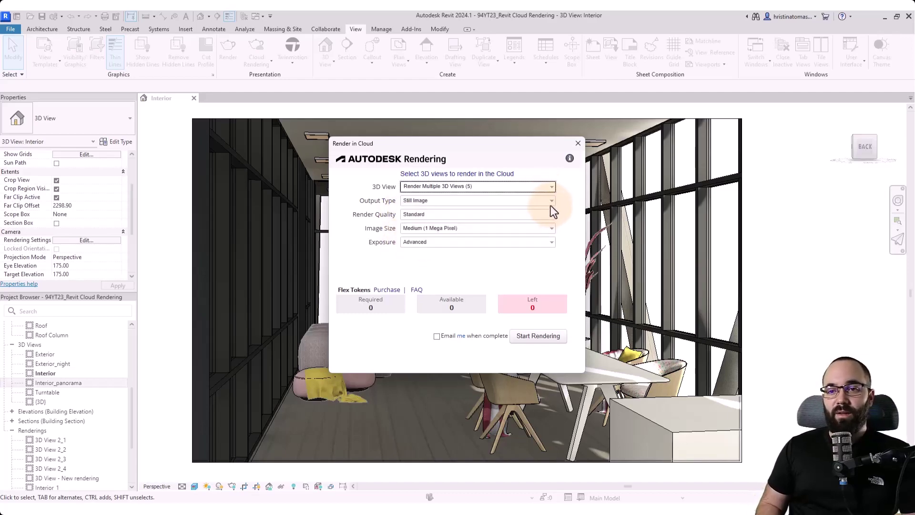
# Try Stereo Panorama as the output type and switch back to Still Image.
pyautogui.click(550, 201)
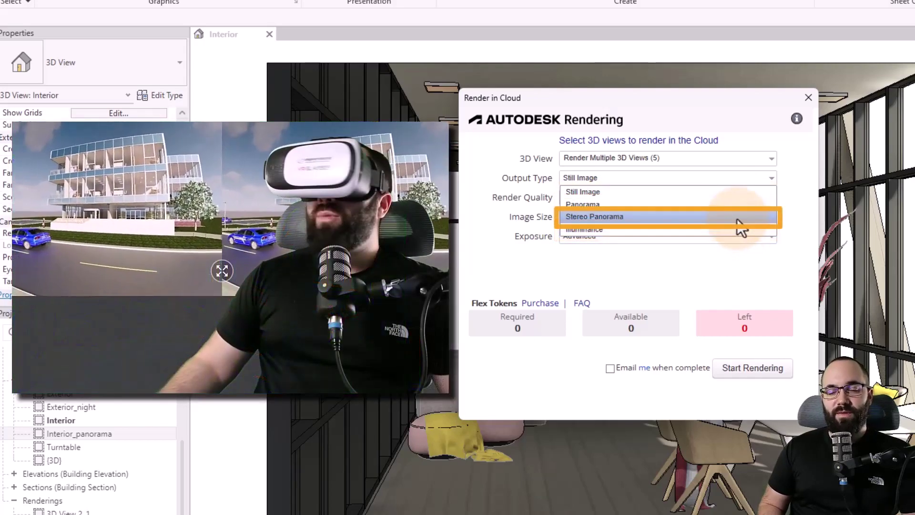
pyautogui.click(738, 218)
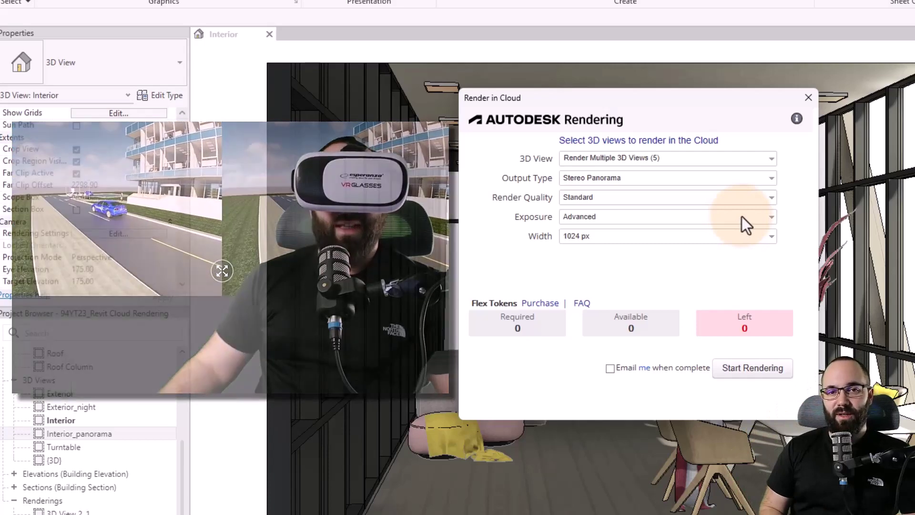
pyautogui.click(759, 179)
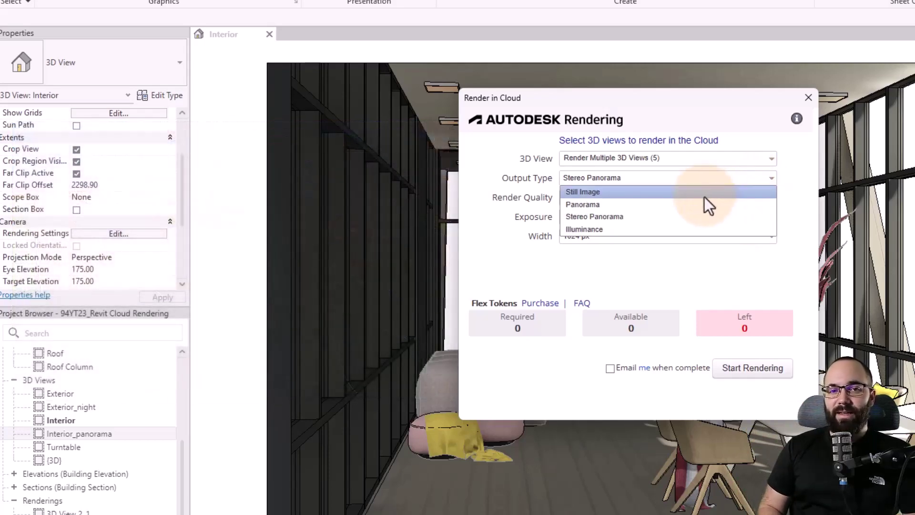
pyautogui.click(704, 194)
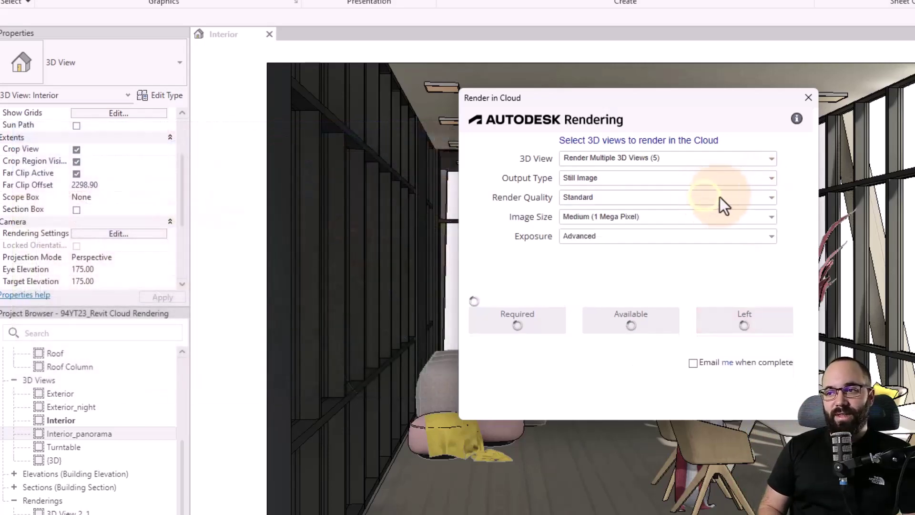
# Set the cloud render's image size to Large (2.25 Mega Pixel) and its render quality to Final.
pyautogui.click(771, 198)
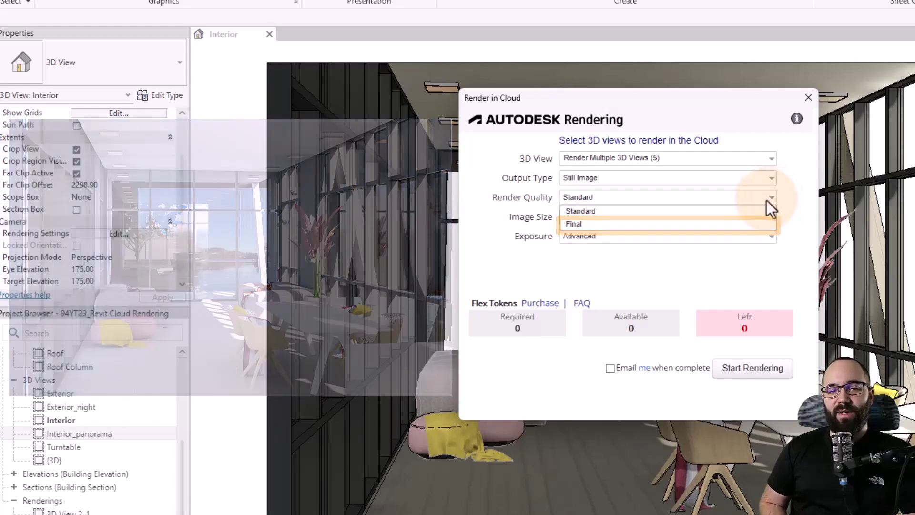
pyautogui.click(710, 214)
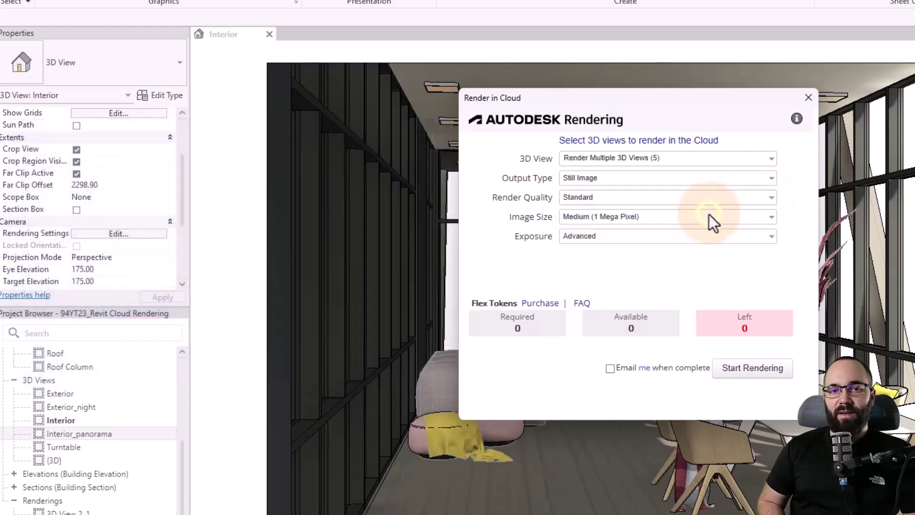
pyautogui.click(769, 219)
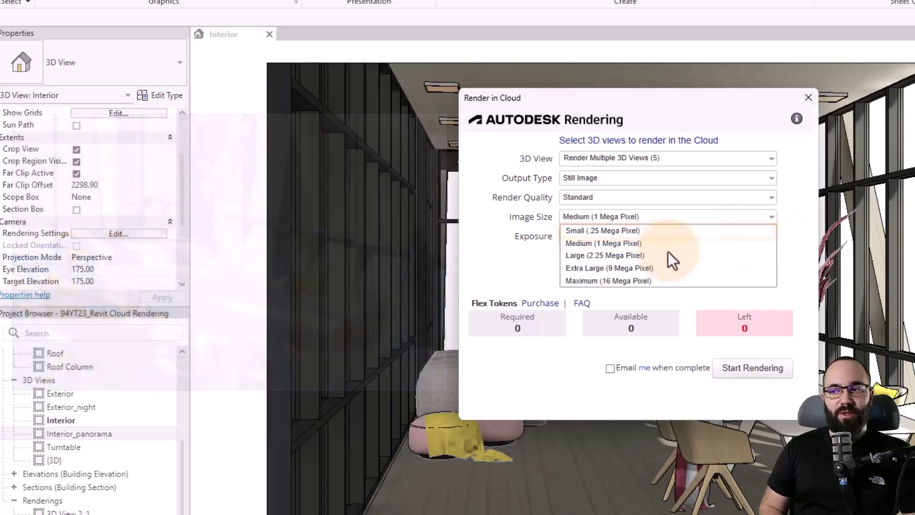
pyautogui.click(620, 268)
pyautogui.click(771, 216)
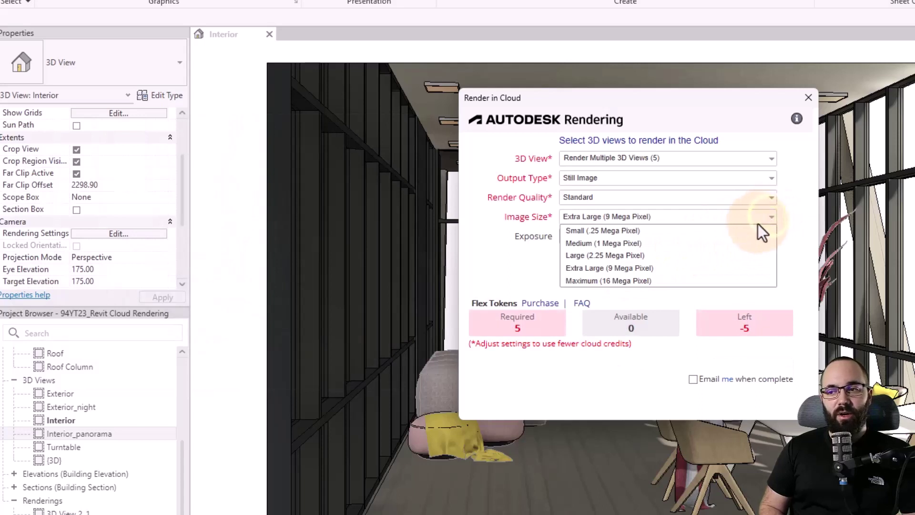
pyautogui.click(712, 255)
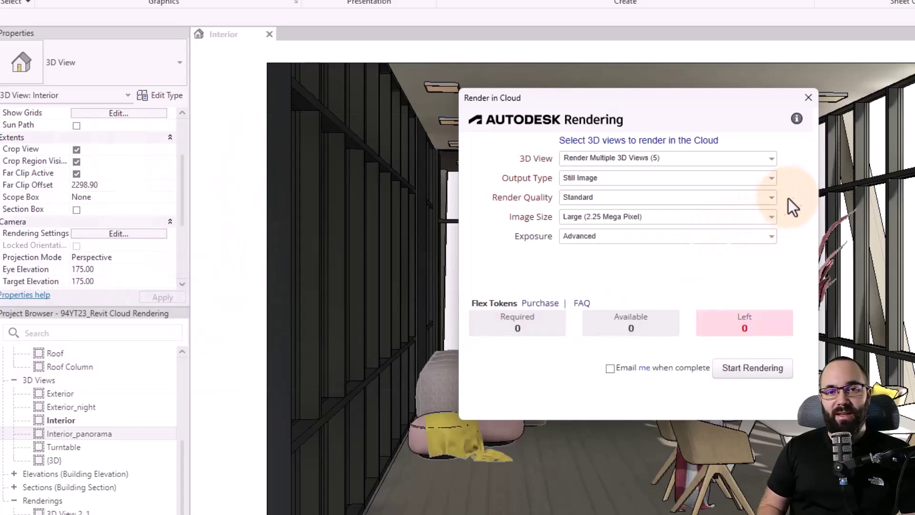
pyautogui.click(762, 198)
pyautogui.click(607, 227)
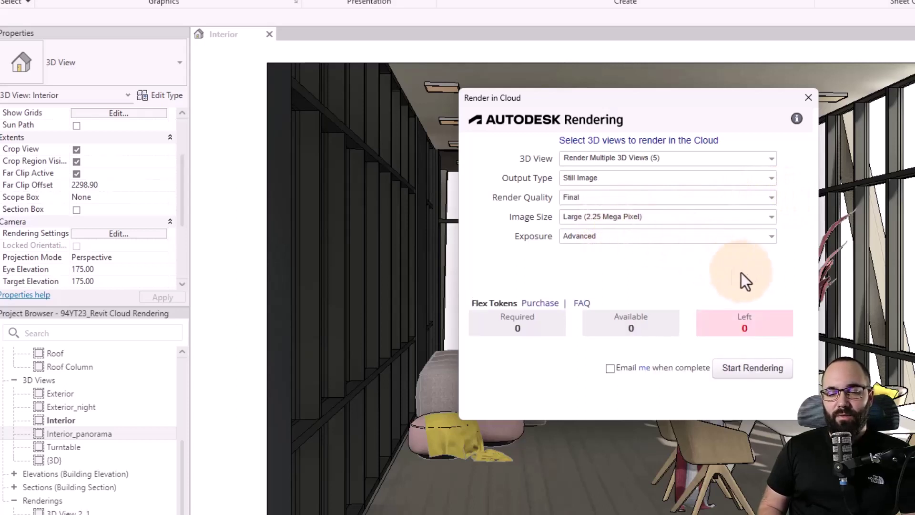
# Keep the exposure at Advanced and start rendering the selected views in the cloud.
pyautogui.click(772, 237)
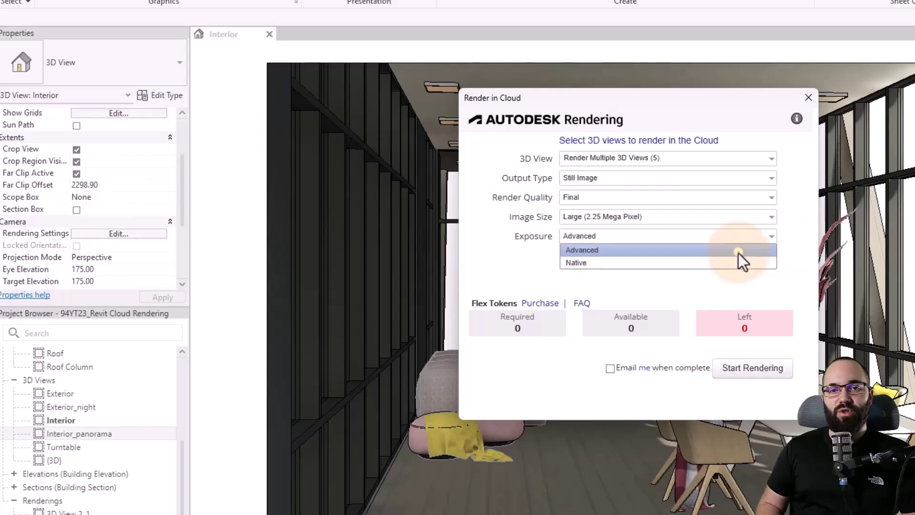
pyautogui.click(739, 252)
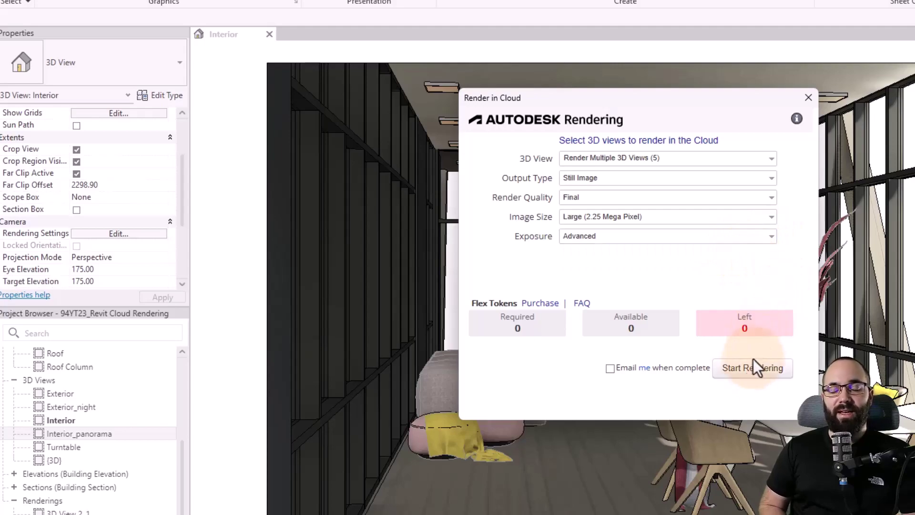
pyautogui.click(751, 374)
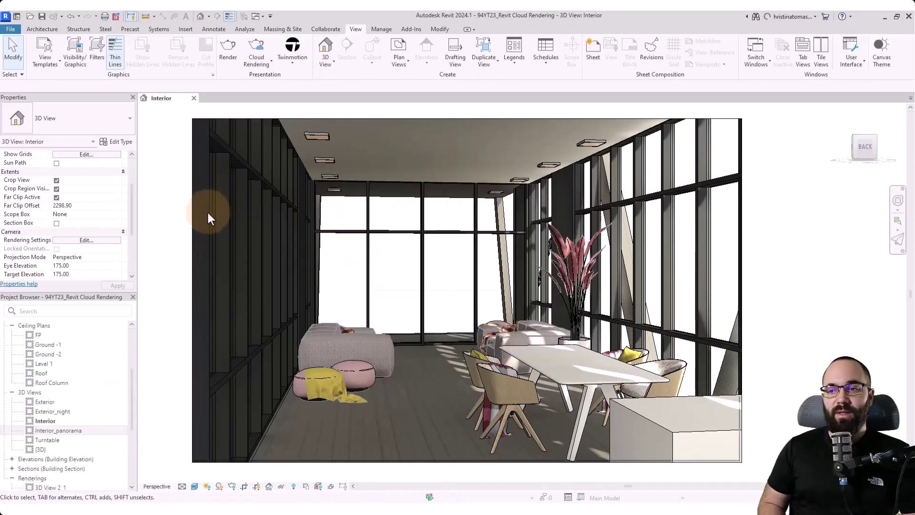
# Open the Level 1 floor plan while the cloud rendering runs.
pyautogui.doubleClick(43, 363)
pyautogui.scroll(3, 52, 376)
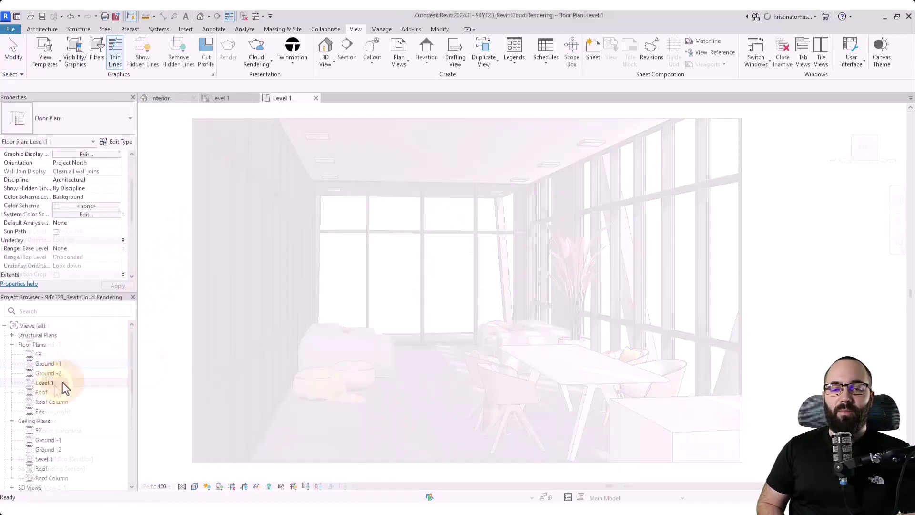
pyautogui.doubleClick(44, 383)
pyautogui.scroll(5, 522, 250)
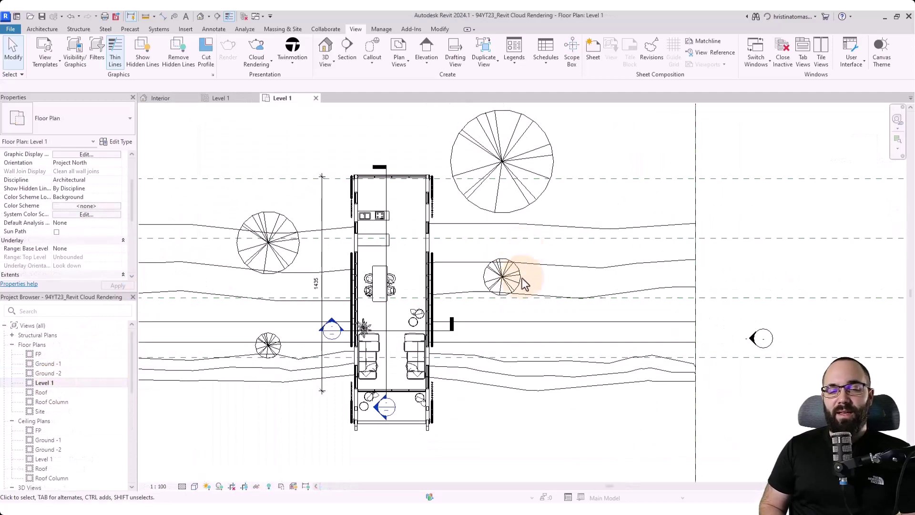
pyautogui.moveTo(495, 446); pyautogui.dragTo(555, 458, button='middle')
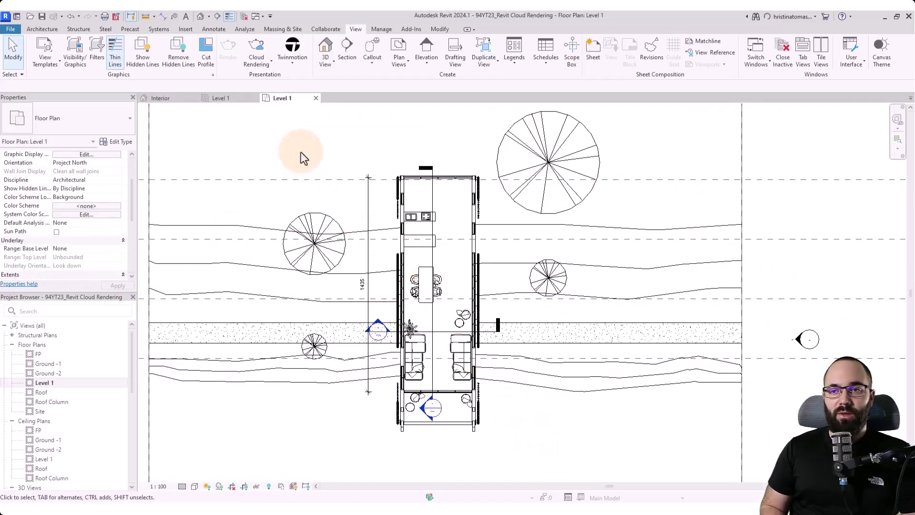
# Open the online Render Gallery and view the 94YT23_Revit Cloud Rendering.rvt project's renderings.
pyautogui.click(263, 64)
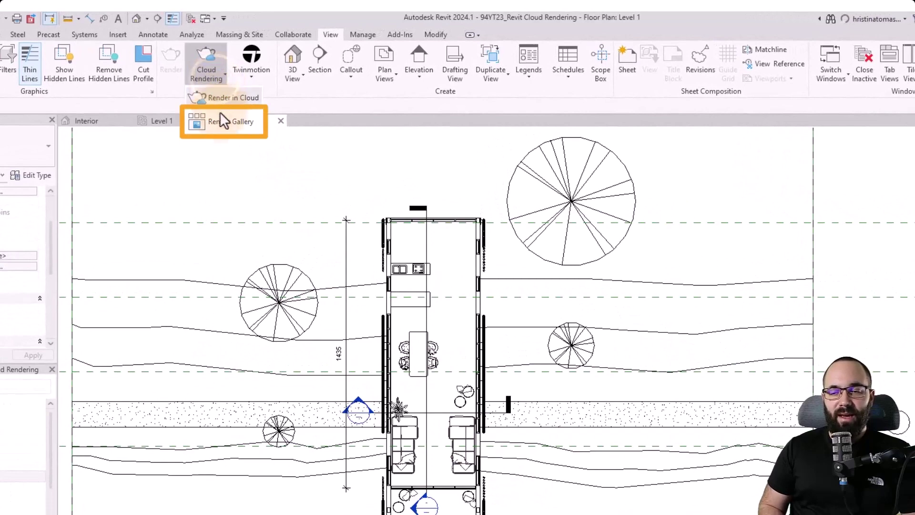
pyautogui.click(222, 120)
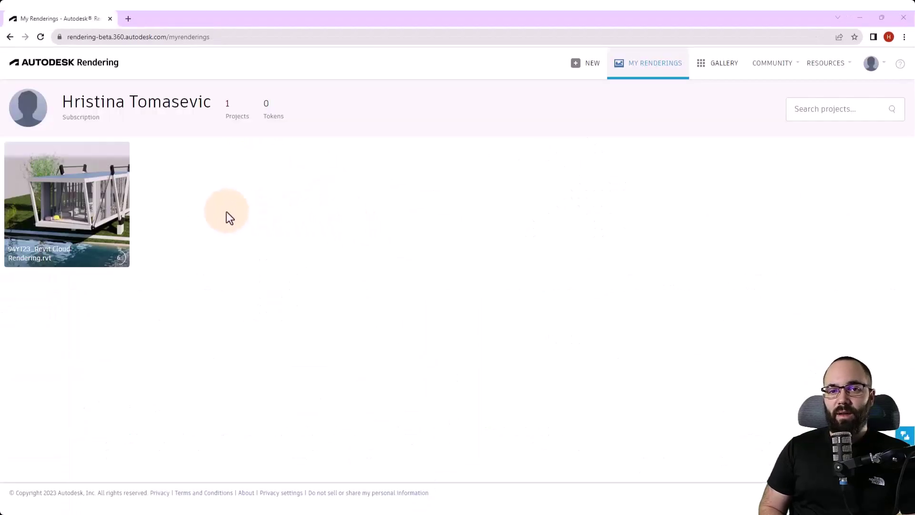
pyautogui.moveTo(104, 208)
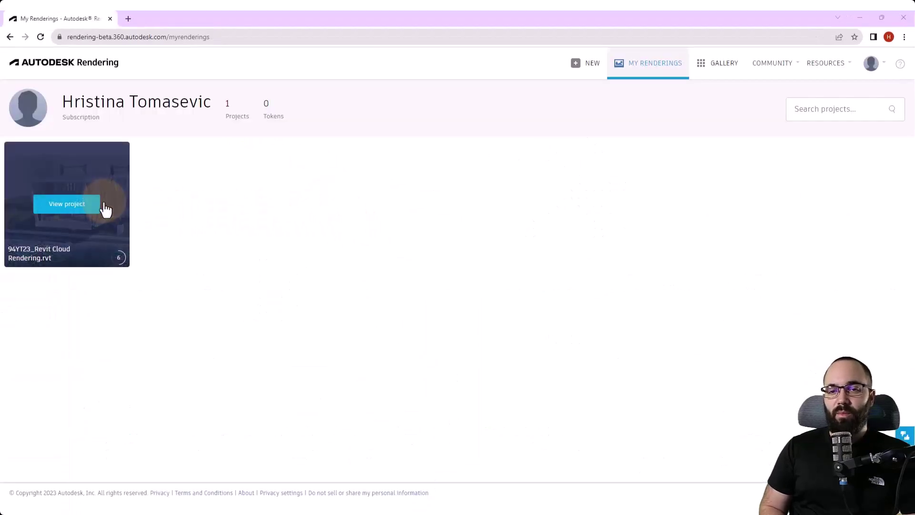
pyautogui.click(80, 205)
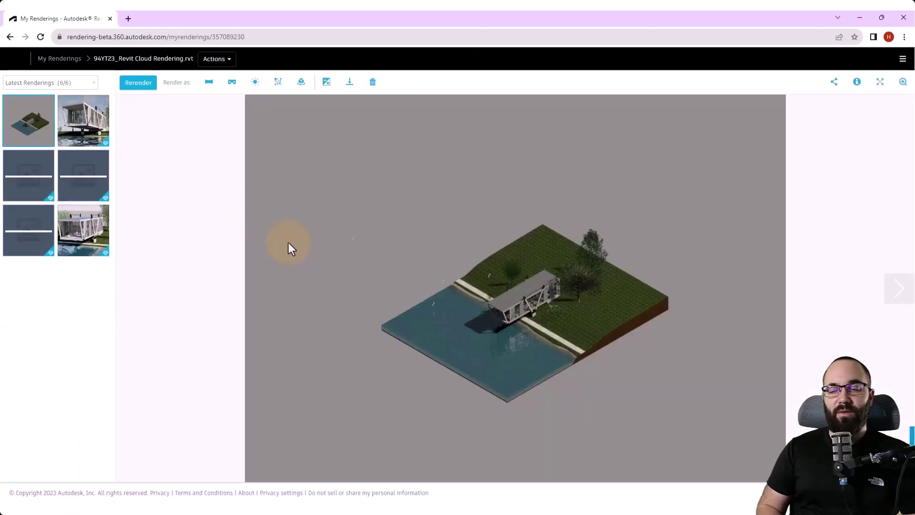
# Look through the exterior and interior house renderings, ending on the raised exterior view with the blue roof.
pyautogui.click(83, 122)
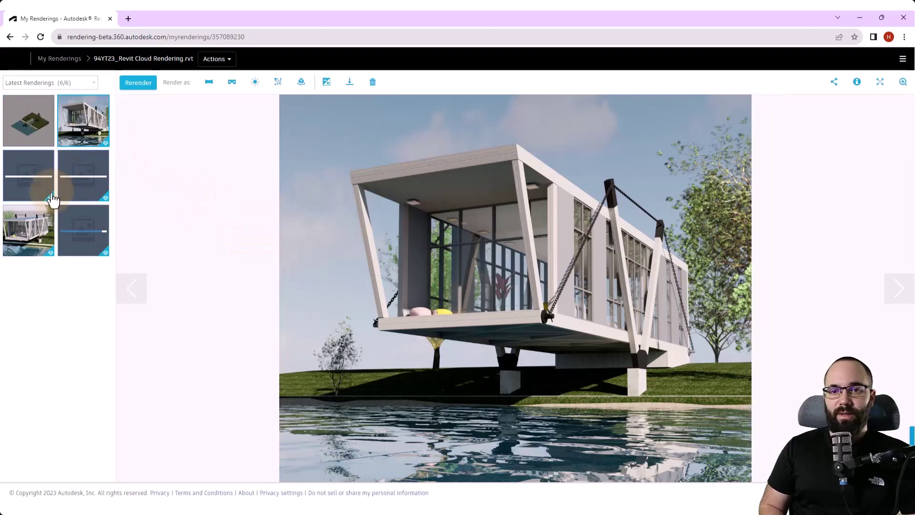
pyautogui.click(128, 288)
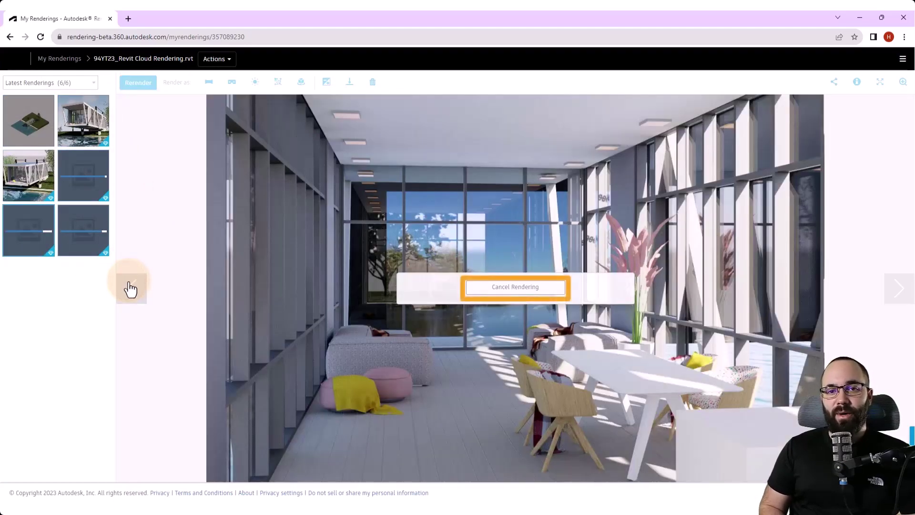
pyautogui.click(130, 288)
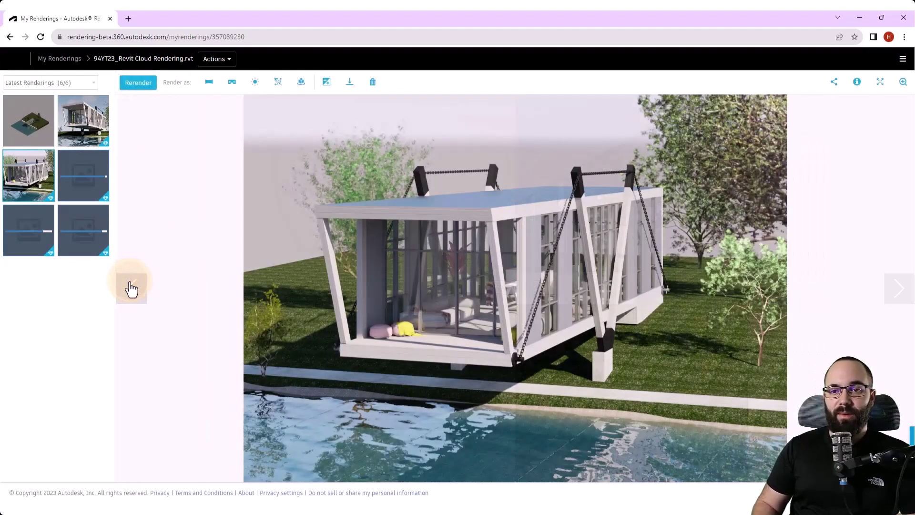
# Set up a turntable render of this exterior view, checking the Web and Mobile sizes, with Custom width 1024 px and Standard quality.
pyautogui.click(301, 83)
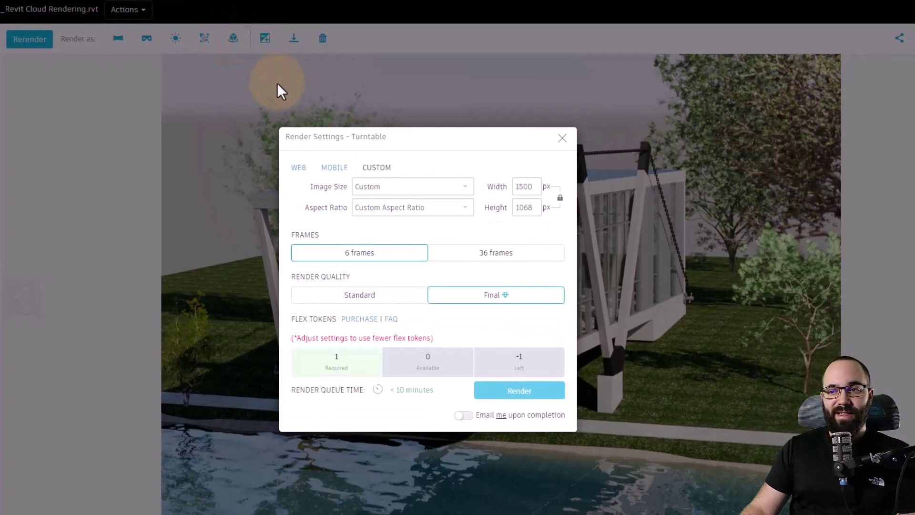
pyautogui.click(298, 169)
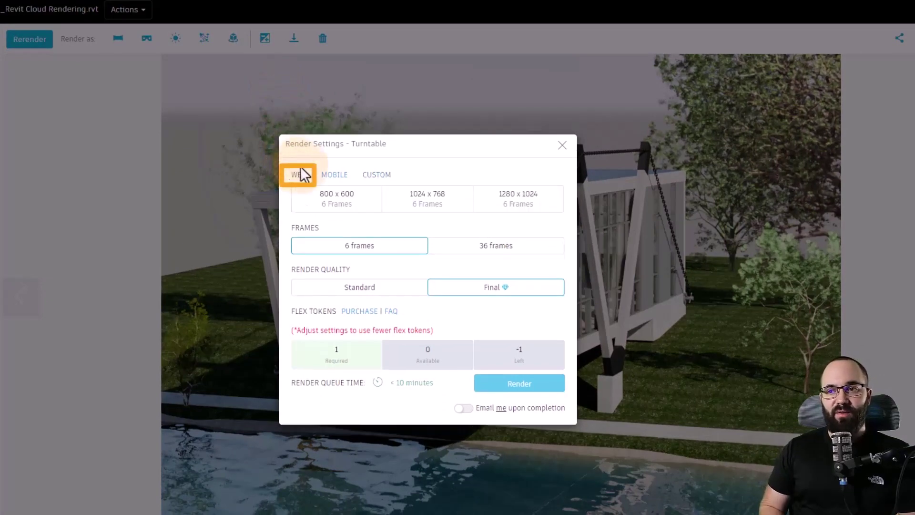
pyautogui.click(332, 176)
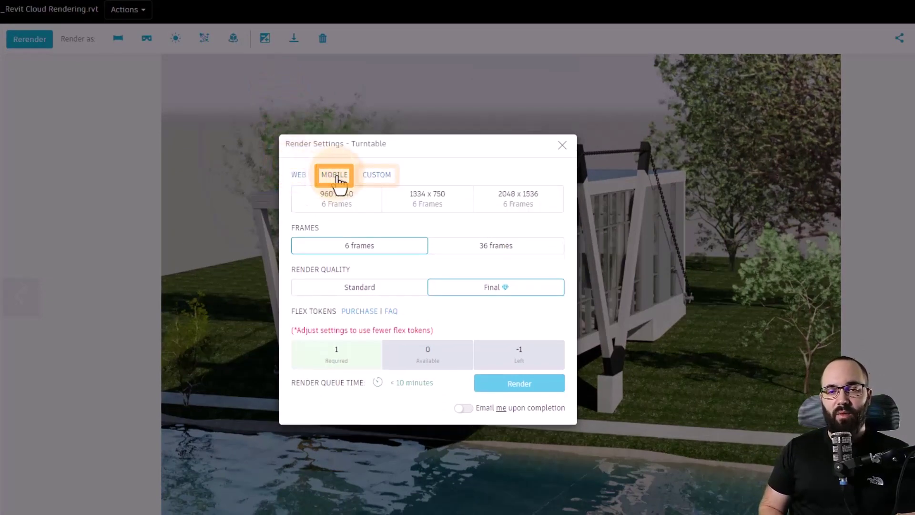
pyautogui.click(377, 175)
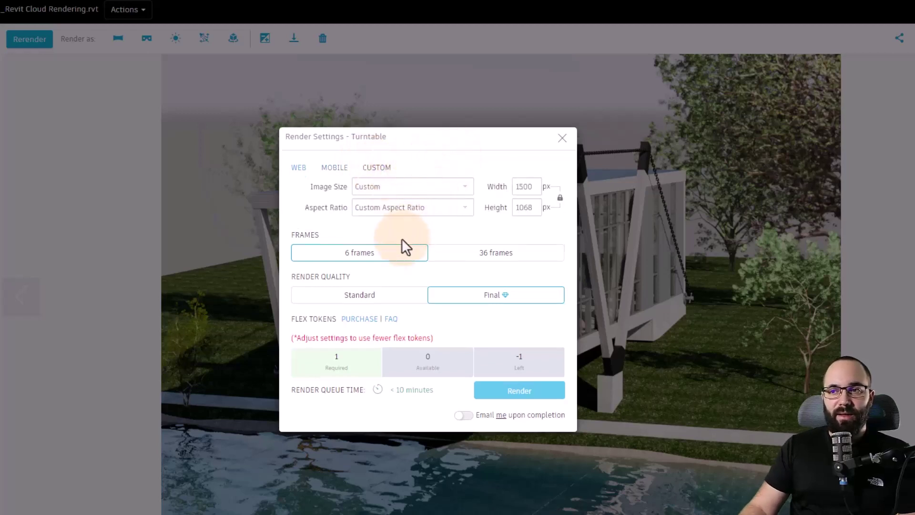
pyautogui.click(364, 300)
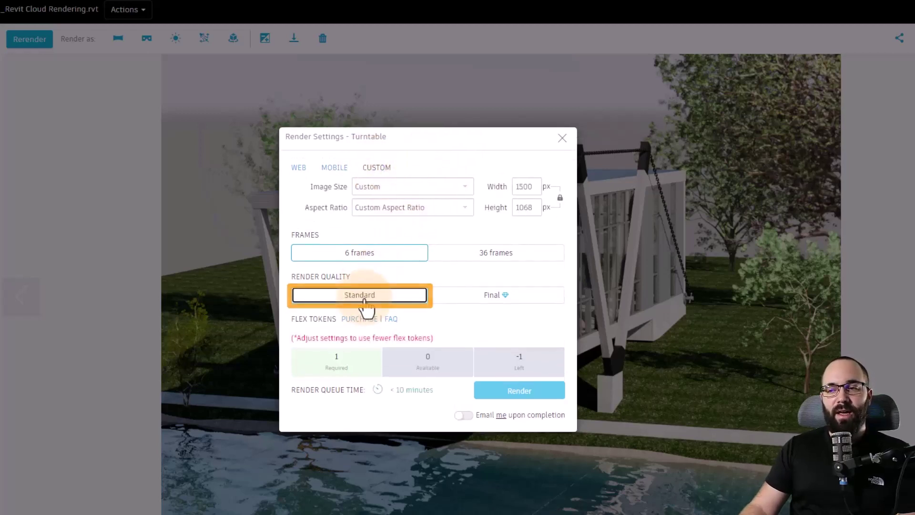
pyautogui.doubleClick(529, 188)
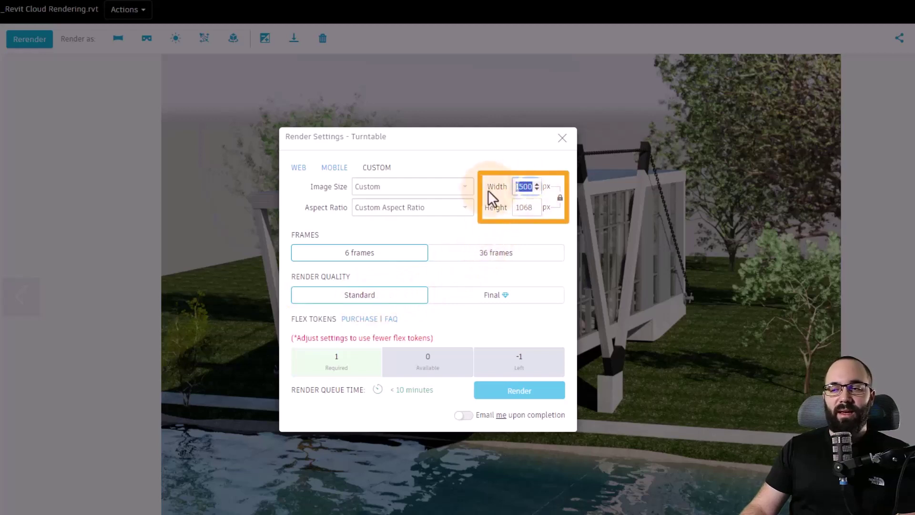
pyautogui.write('1024')
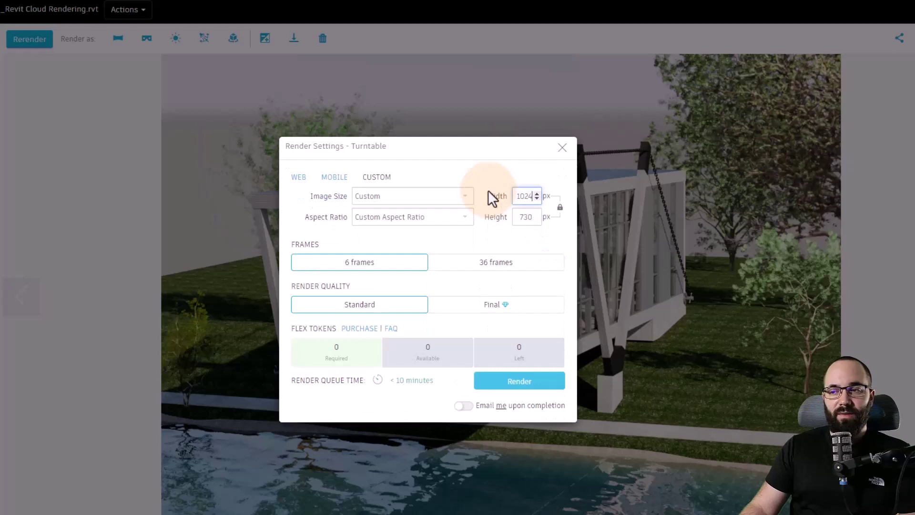
# Try 36 frames, set the turntable back to 6 frames at Final quality, and start rendering it.
pyautogui.click(510, 267)
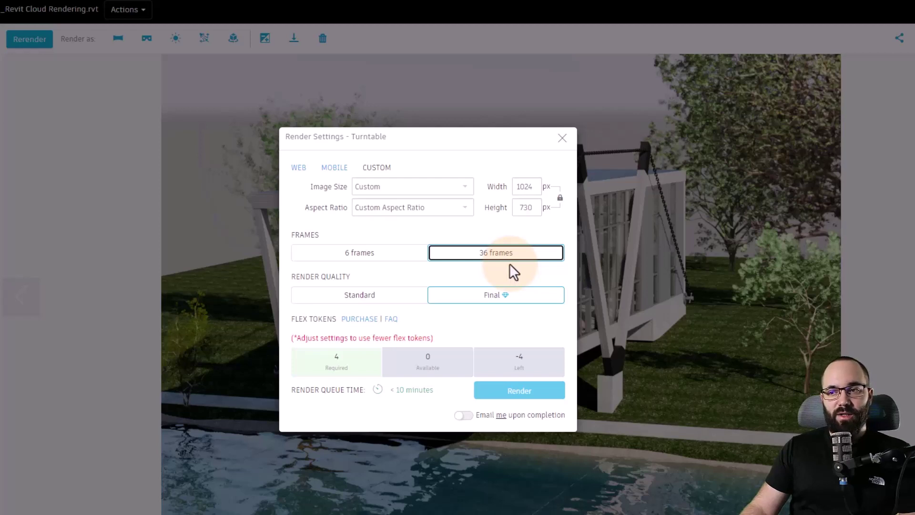
pyautogui.click(404, 266)
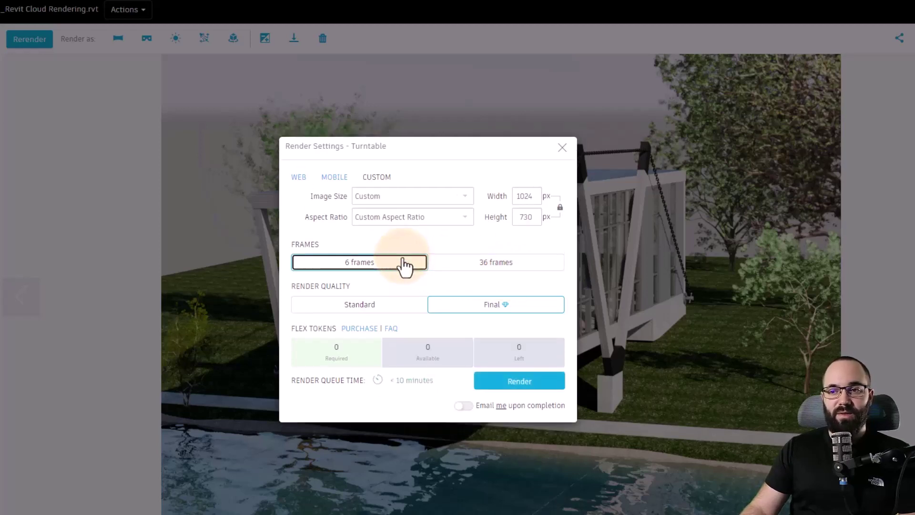
pyautogui.click(499, 306)
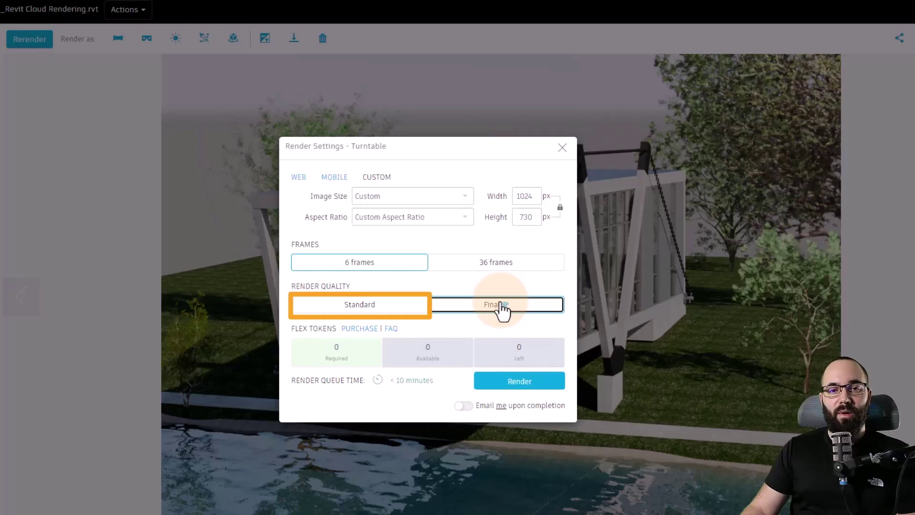
pyautogui.click(498, 383)
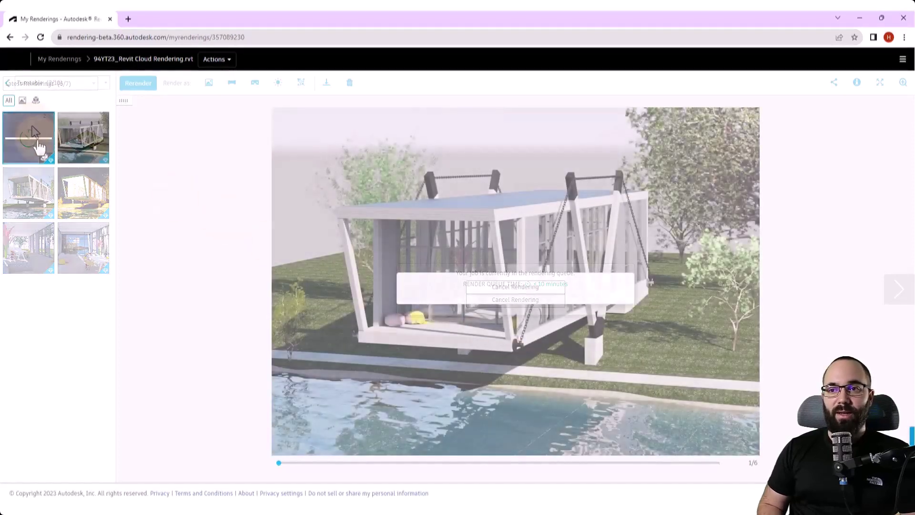
# Download the finished turntable rendering as a video and play it in Media Player.
pyautogui.click(37, 142)
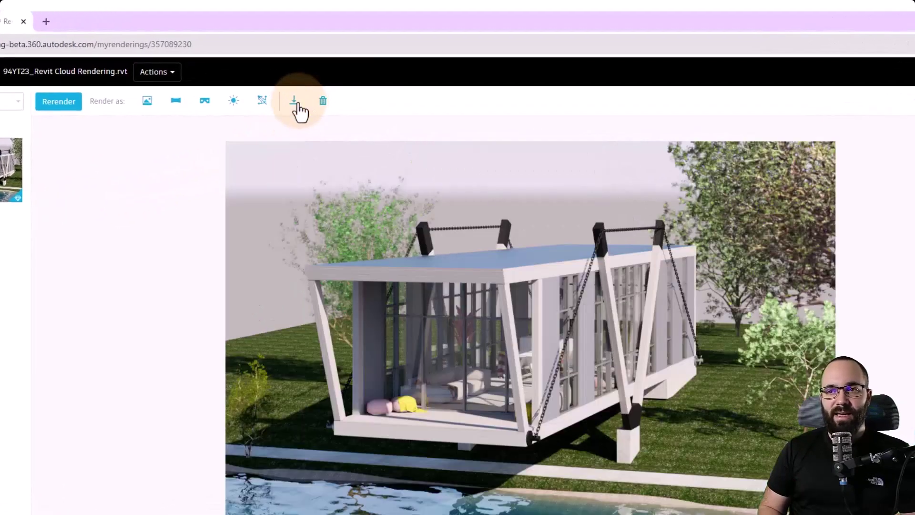
pyautogui.click(328, 85)
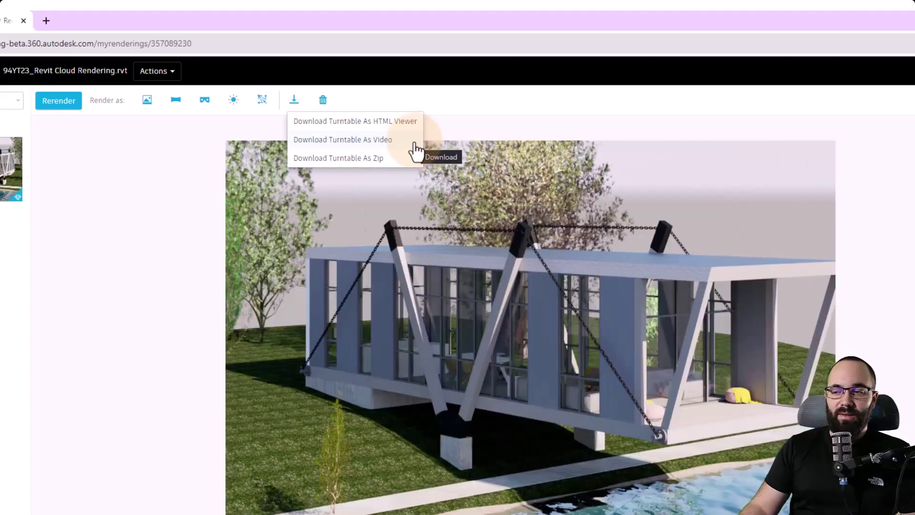
pyautogui.click(414, 140)
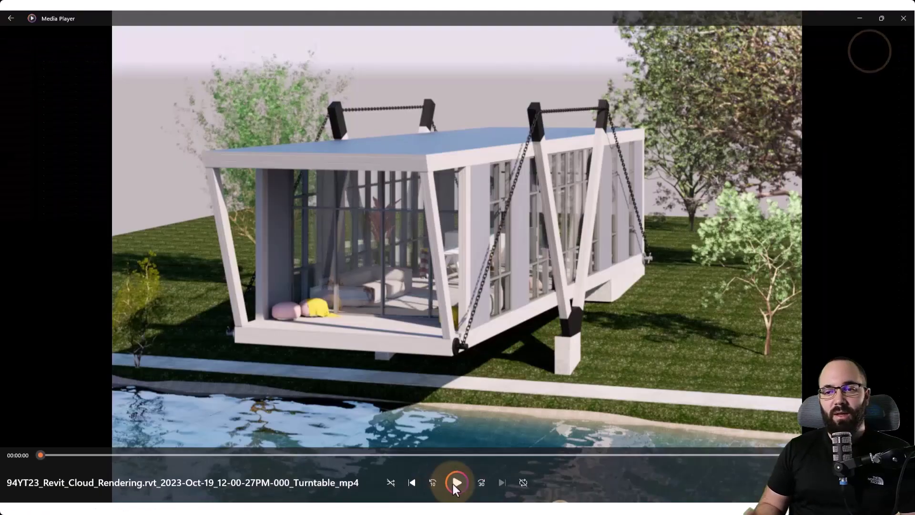
pyautogui.click(455, 486)
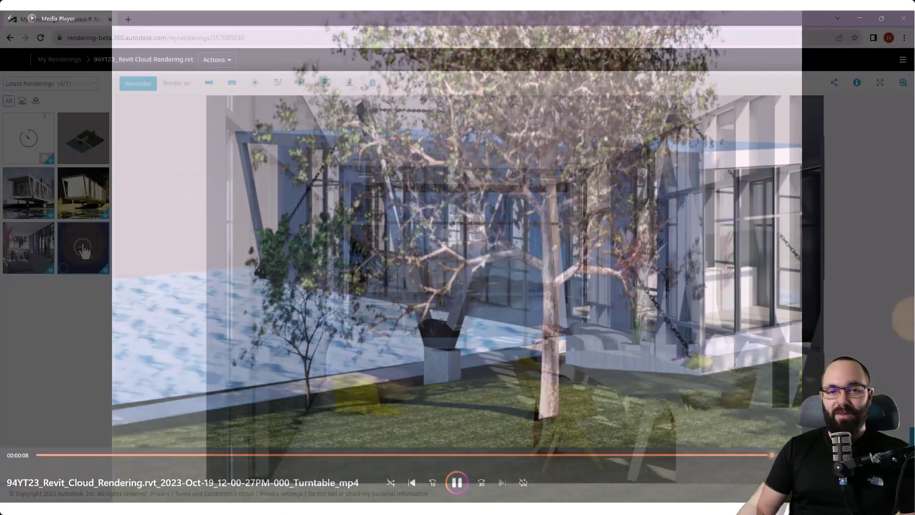
# Open the solar study render settings for the interior rendering and review the image size and aspect ratio options.
pyautogui.click(85, 248)
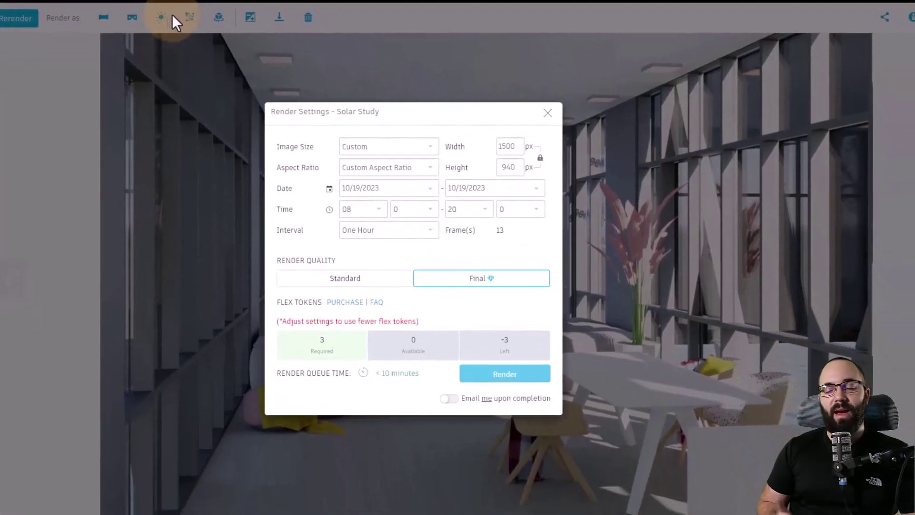
pyautogui.click(431, 147)
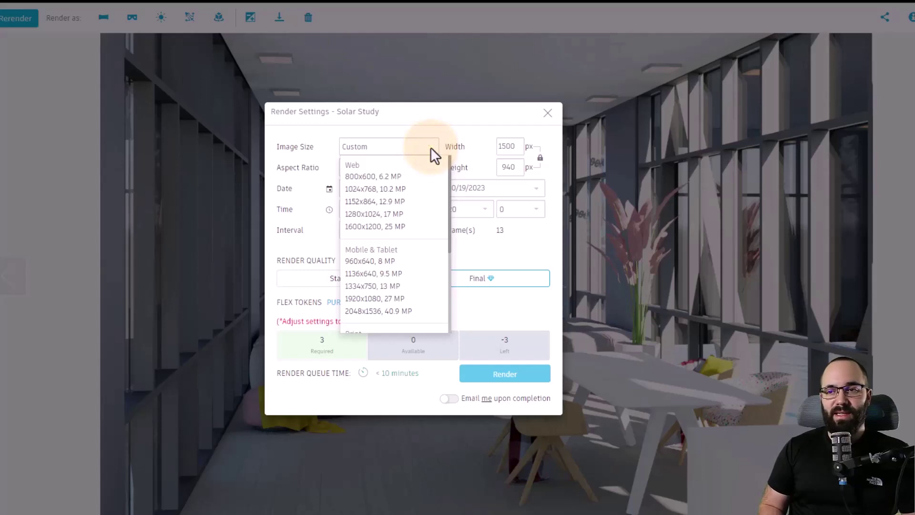
pyautogui.click(431, 146)
pyautogui.click(436, 167)
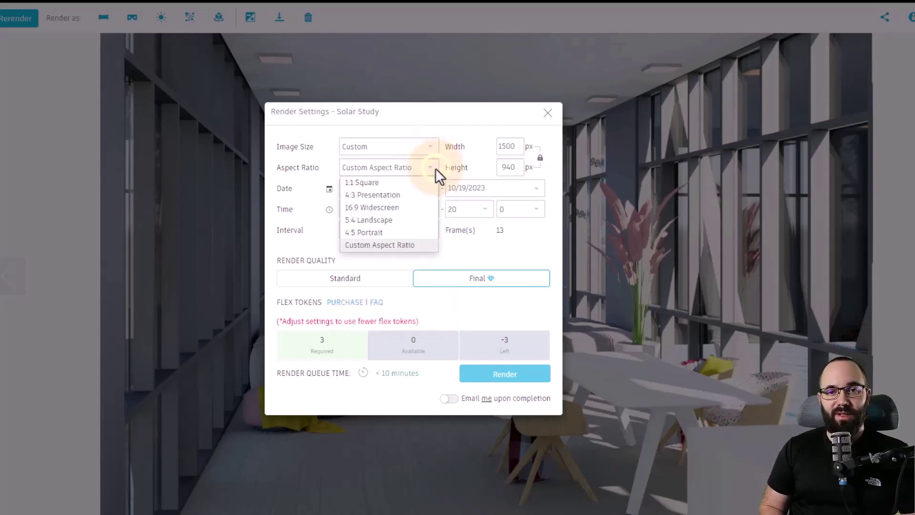
pyautogui.click(435, 168)
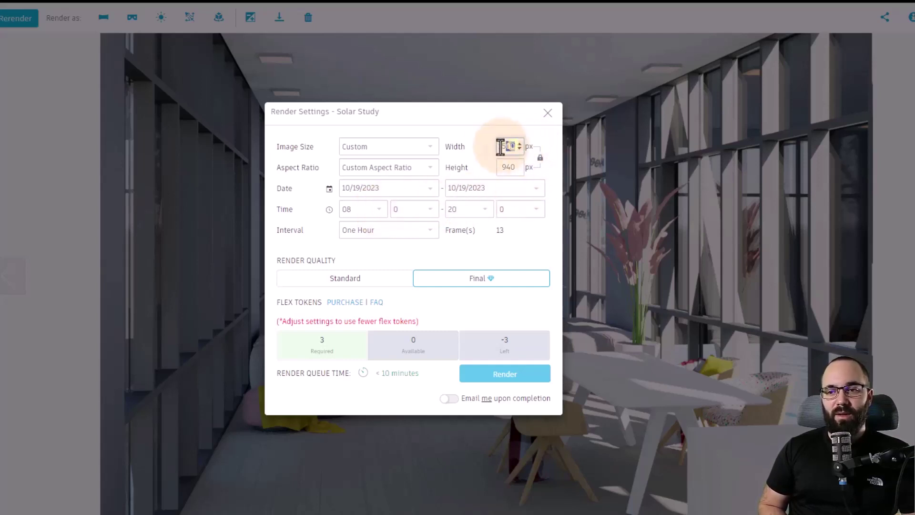
# Render the solar study at 1024 px width and Standard quality, and play the resulting animation.
pyautogui.doubleClick(503, 146)
pyautogui.write('1024')
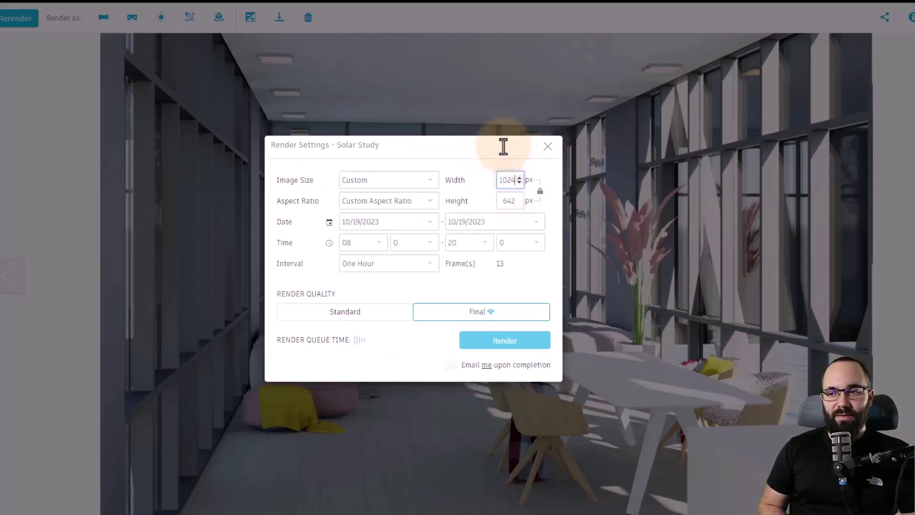
pyautogui.click(369, 279)
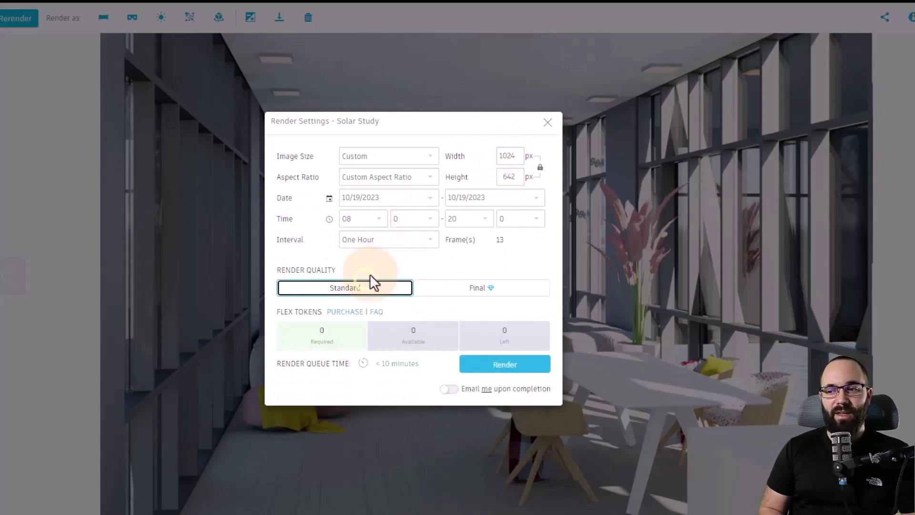
pyautogui.click(507, 372)
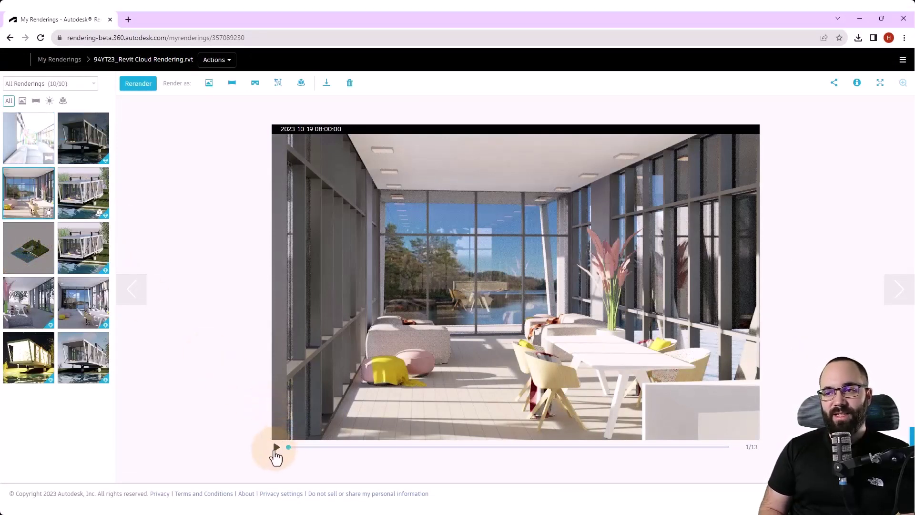
pyautogui.click(276, 447)
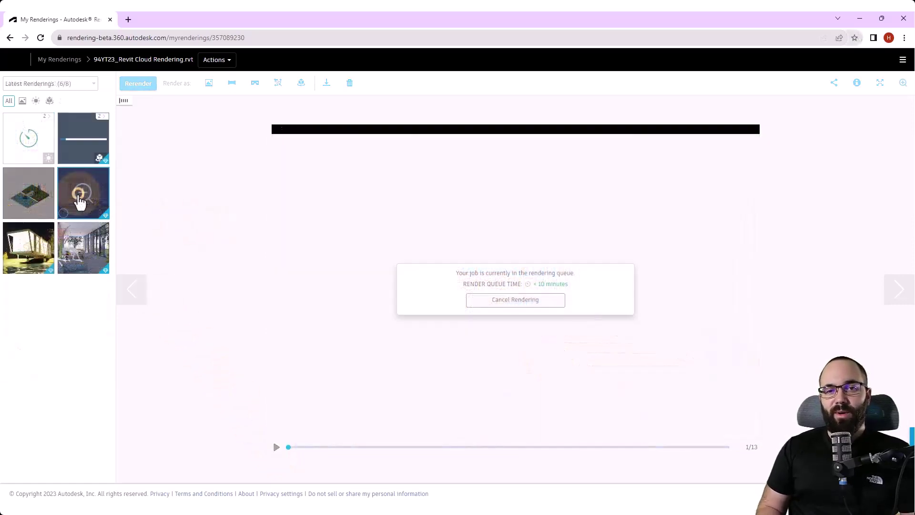
# Open post-processing for the low-angle exterior rendering over the water and set its exposure value to 13.90.
pyautogui.click(79, 195)
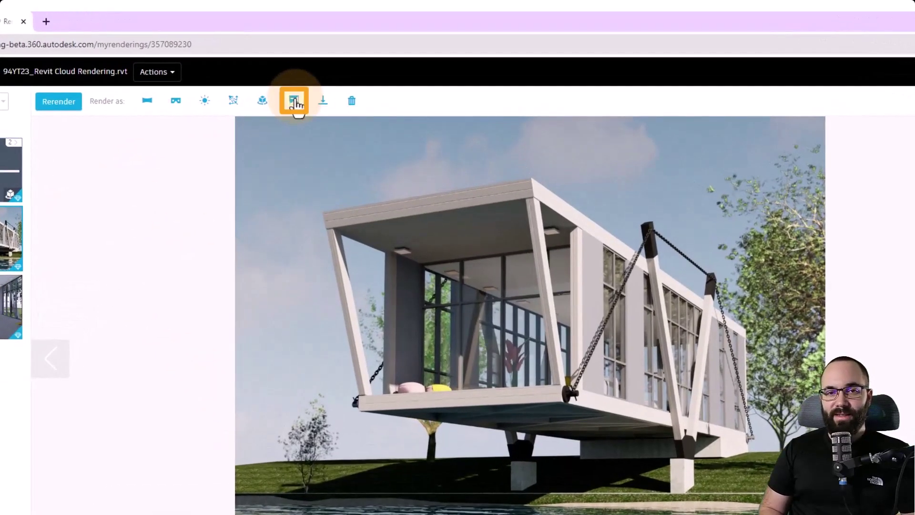
pyautogui.click(327, 83)
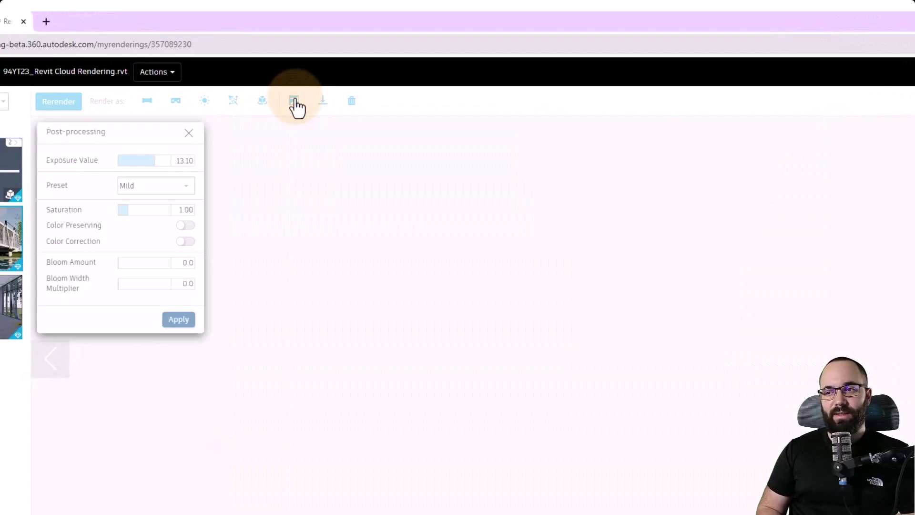
pyautogui.moveTo(135, 145); pyautogui.dragTo(184, 189)
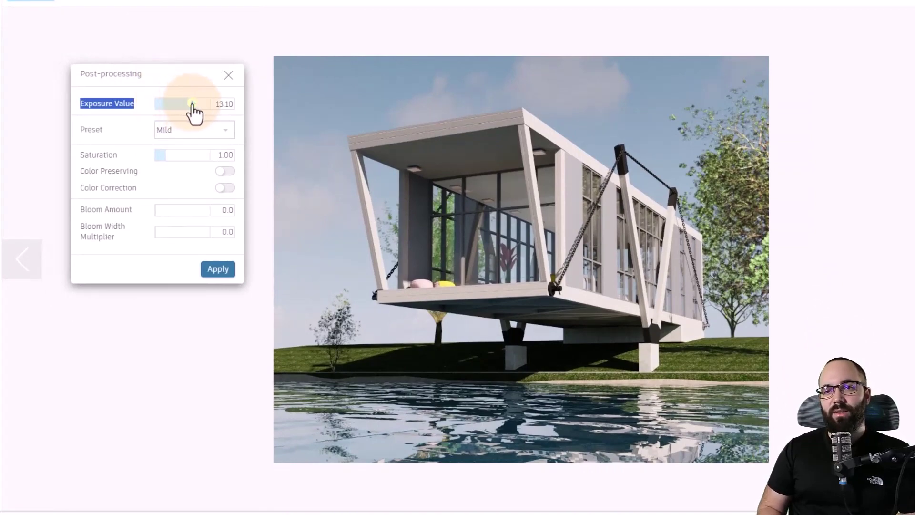
pyautogui.moveTo(193, 105); pyautogui.dragTo(195, 106)
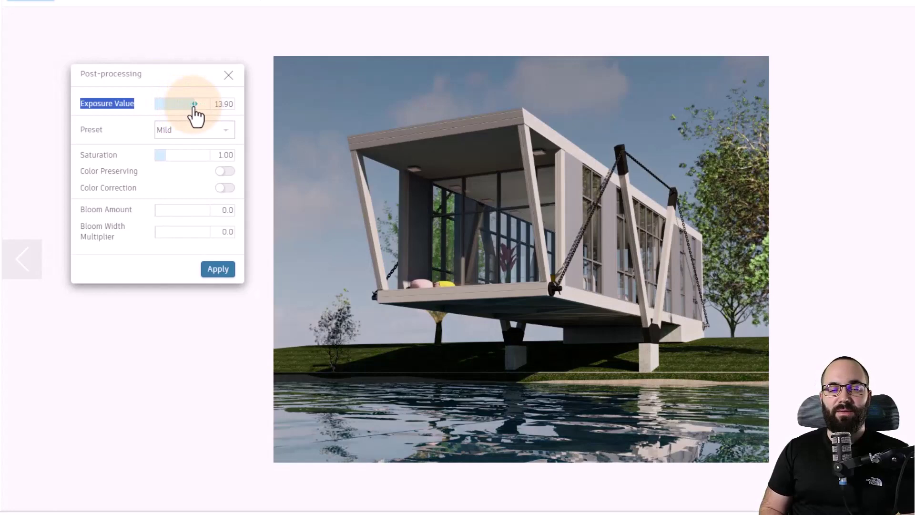
# Compare the Neutral, Mild and Vivid post-processing presets on the exterior rendering.
pyautogui.click(225, 129)
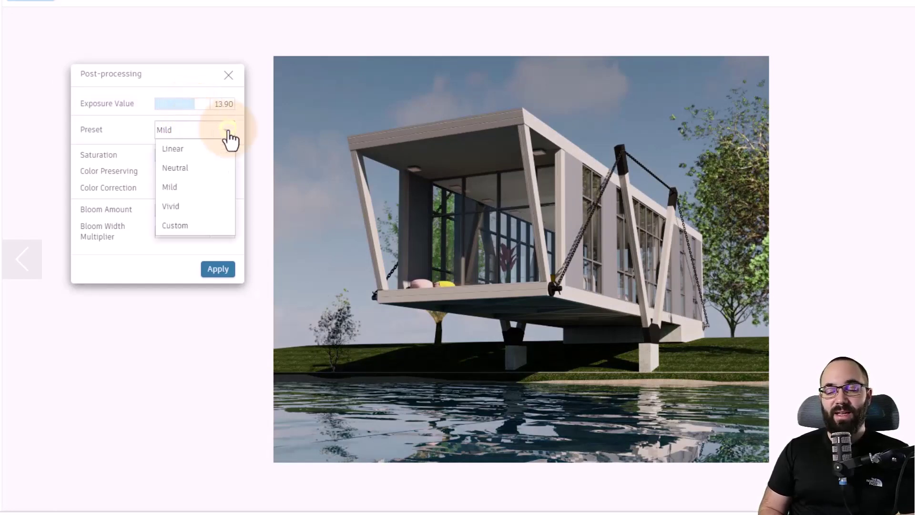
pyautogui.click(216, 170)
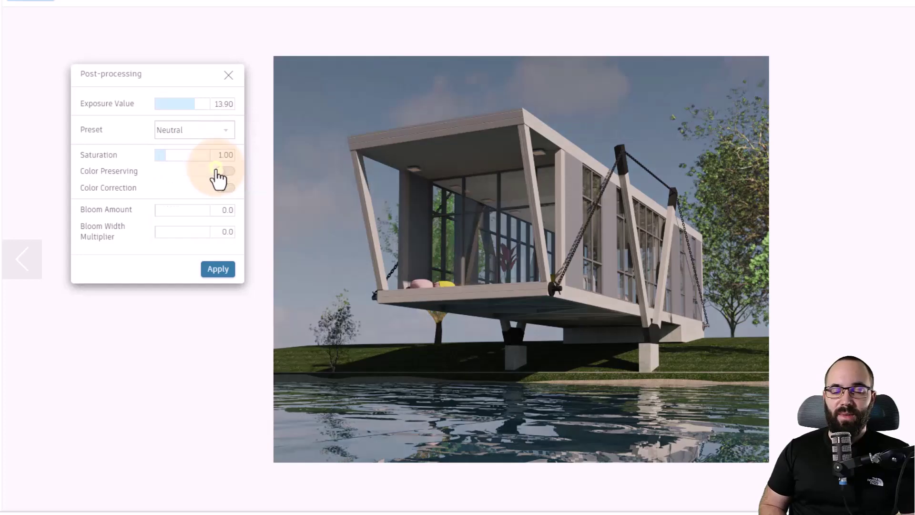
pyautogui.click(220, 131)
pyautogui.click(202, 188)
pyautogui.click(219, 130)
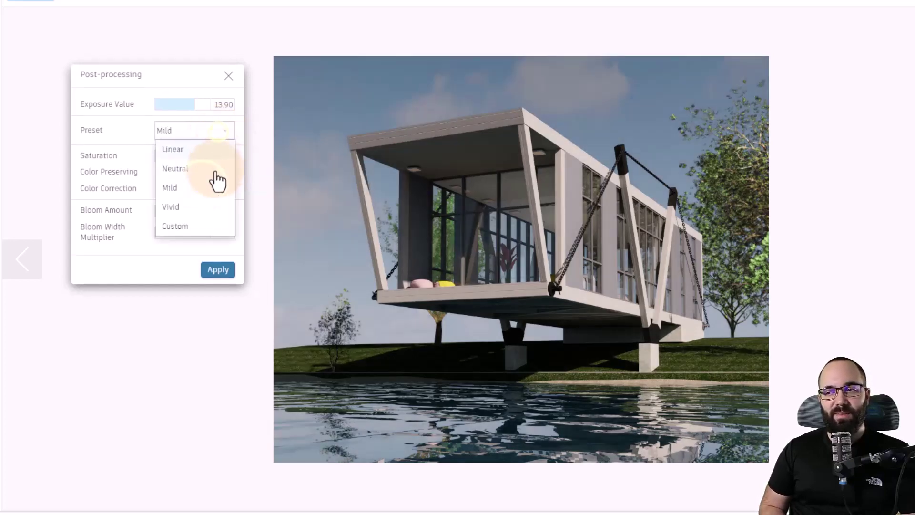
pyautogui.click(202, 206)
# Switch the preset to Custom and set Highlights to 0.12, Midtones to 1.02 and Shadows to 0.67.
pyautogui.click(220, 132)
pyautogui.click(196, 226)
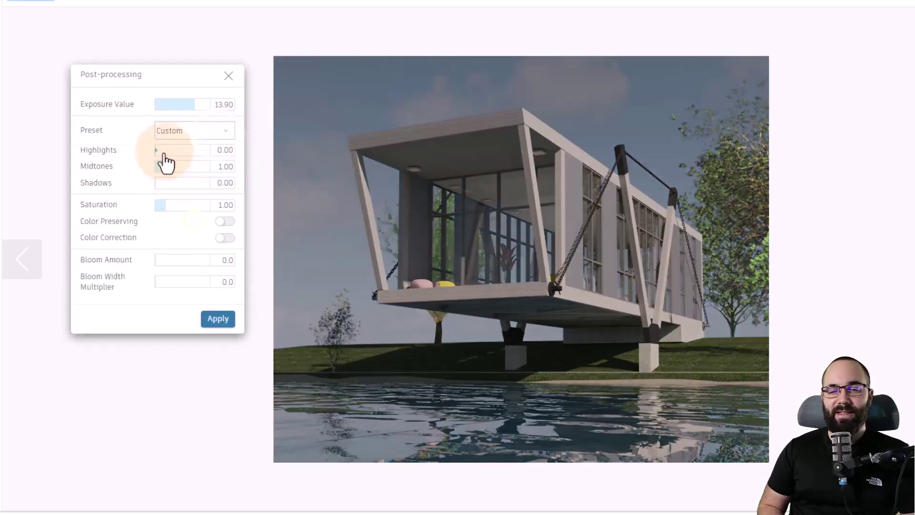
pyautogui.moveTo(163, 152); pyautogui.dragTo(163, 212)
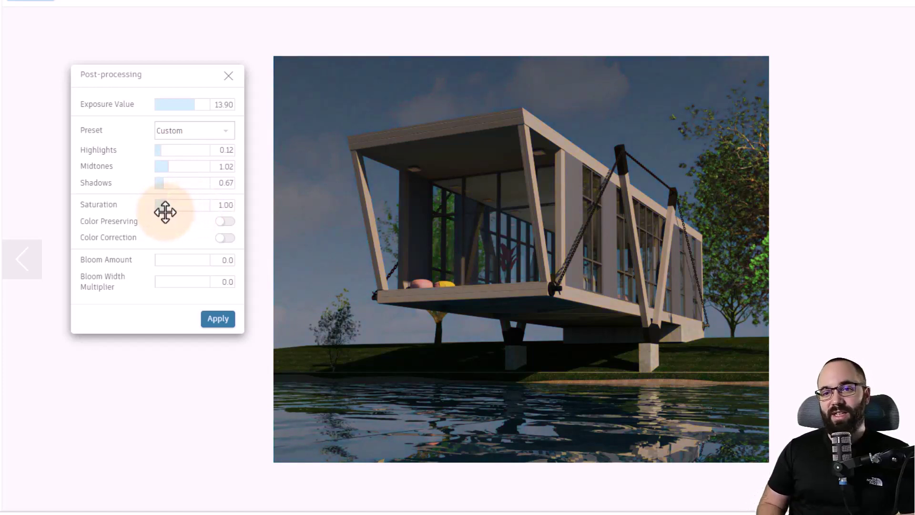
# Turn on Color Preserving and Color Correction, set Highlights to 0.40, and apply the post-processing to the exterior rendering.
pyautogui.click(225, 221)
pyautogui.click(227, 238)
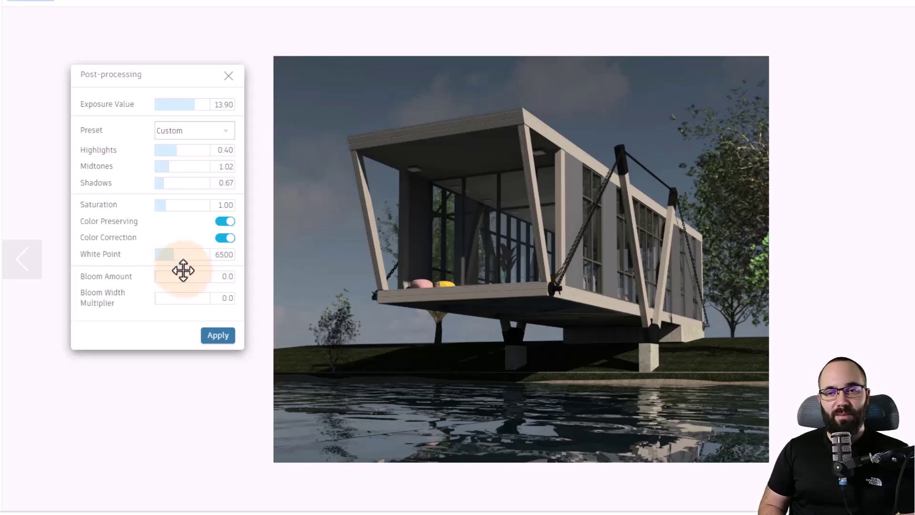
pyautogui.click(219, 338)
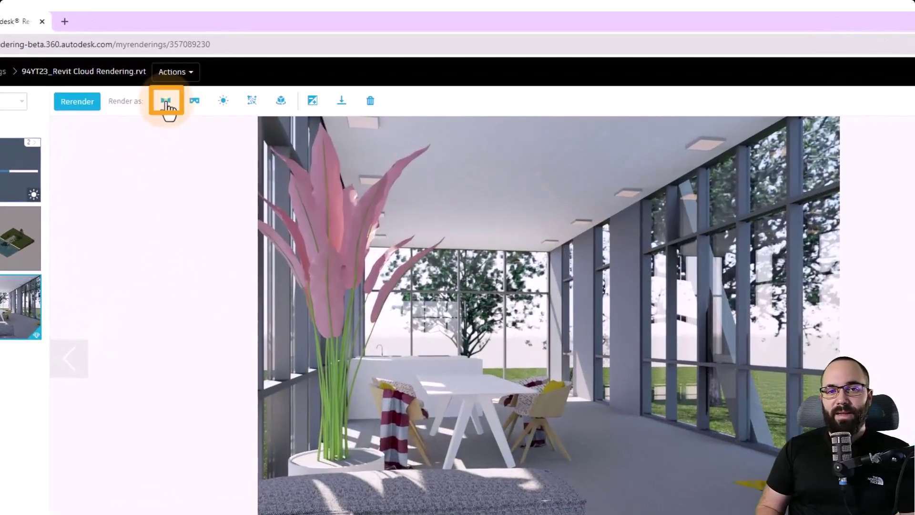
# Set up a panorama of the interior view with the large pink plant, using the Riverbank environment and Standard render quality.
pyautogui.click(173, 97)
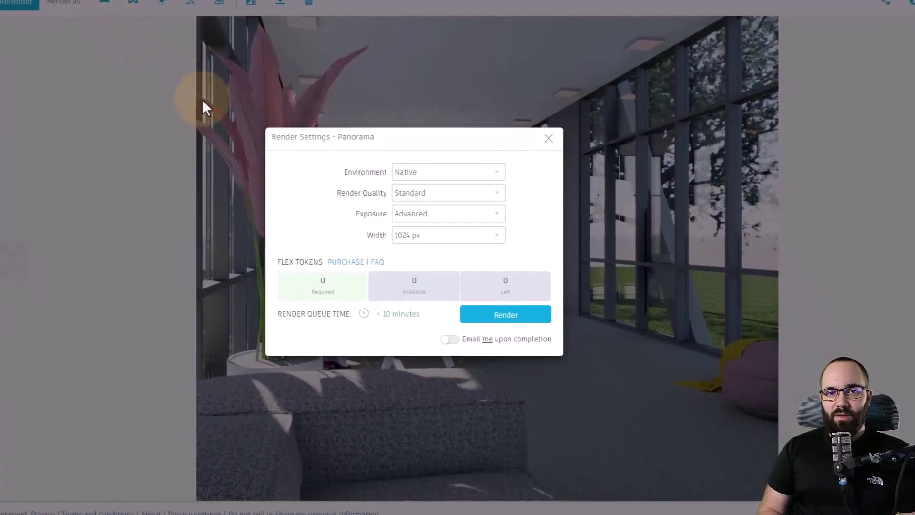
pyautogui.click(491, 174)
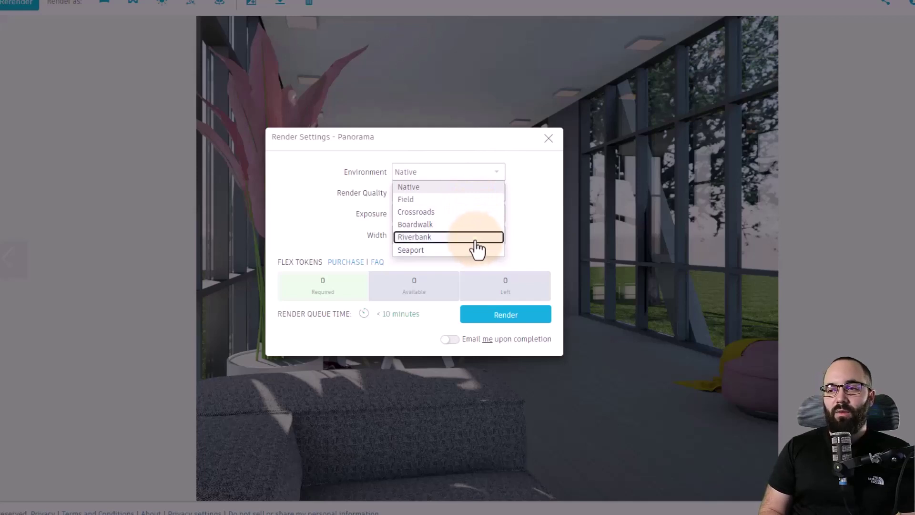
pyautogui.click(475, 238)
pyautogui.click(498, 194)
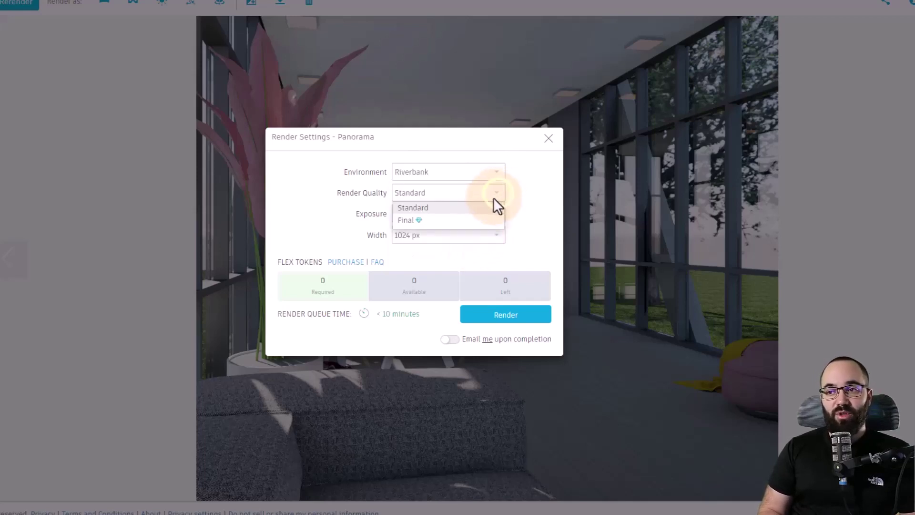
pyautogui.click(462, 218)
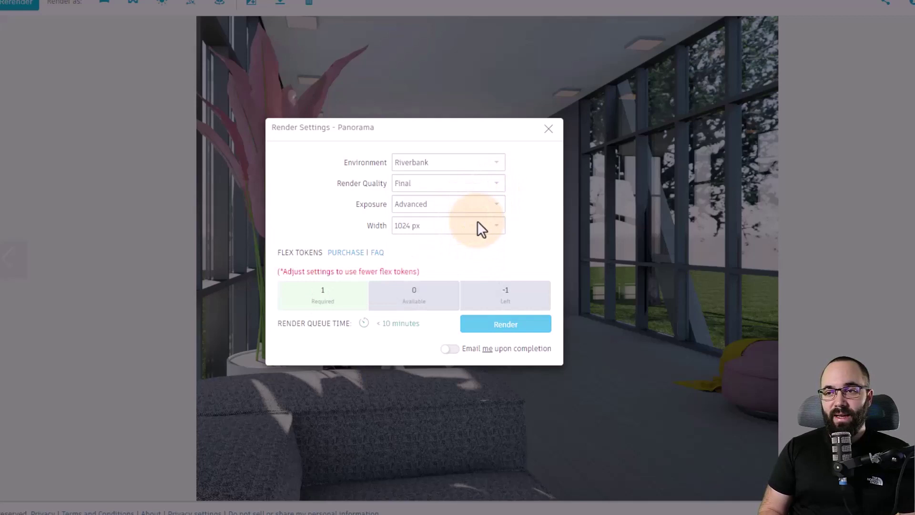
pyautogui.click(498, 184)
pyautogui.click(471, 196)
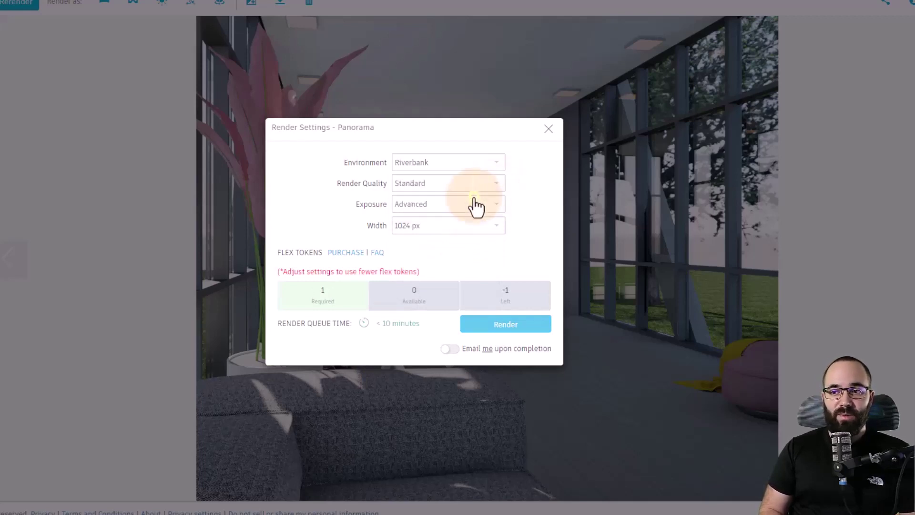
# Render the panorama with Native exposure at 1024 px width and look around the resulting interior.
pyautogui.click(500, 215)
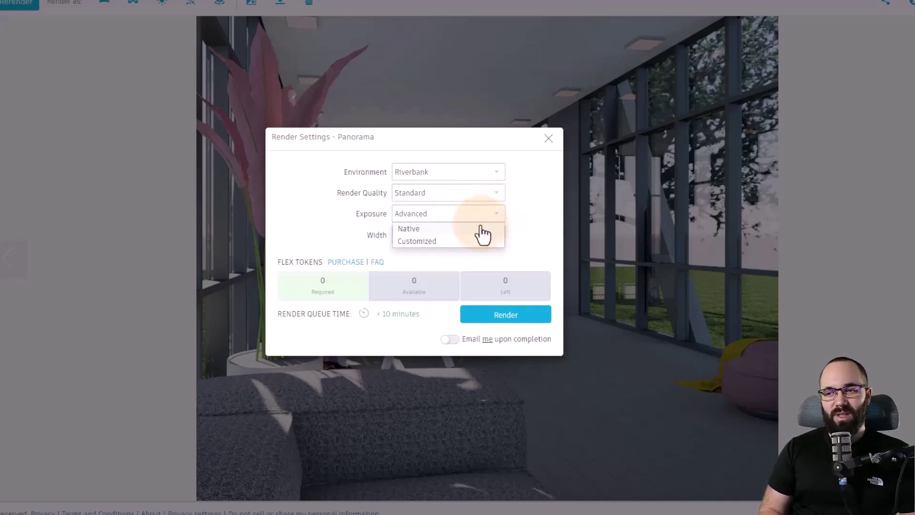
pyautogui.click(482, 227)
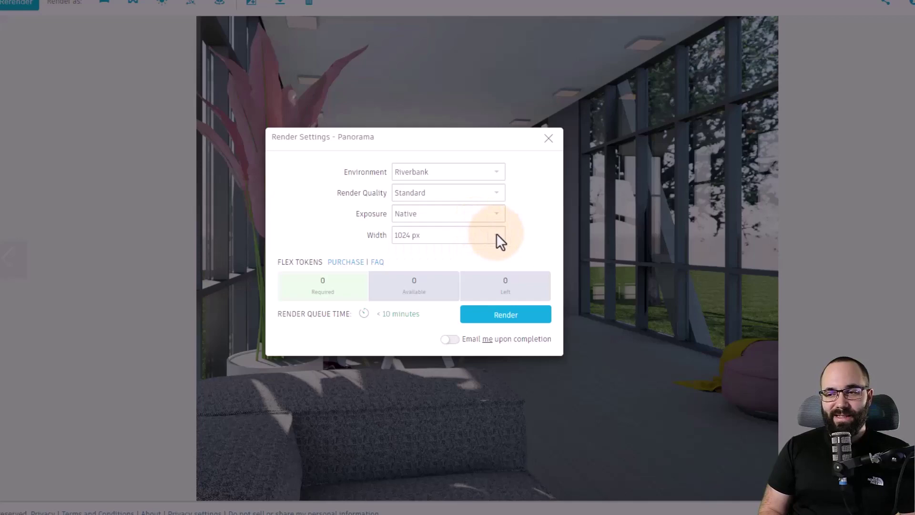
pyautogui.click(506, 315)
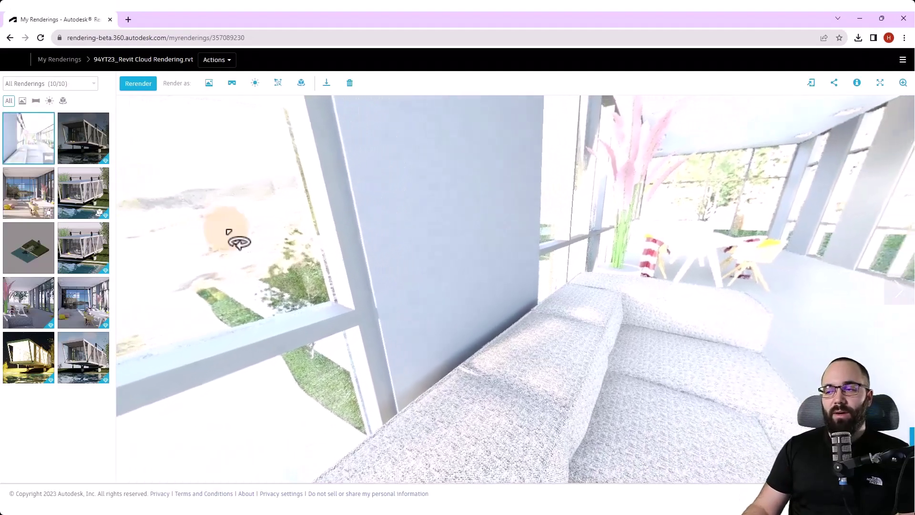
pyautogui.moveTo(674, 261); pyautogui.dragTo(365, 257)
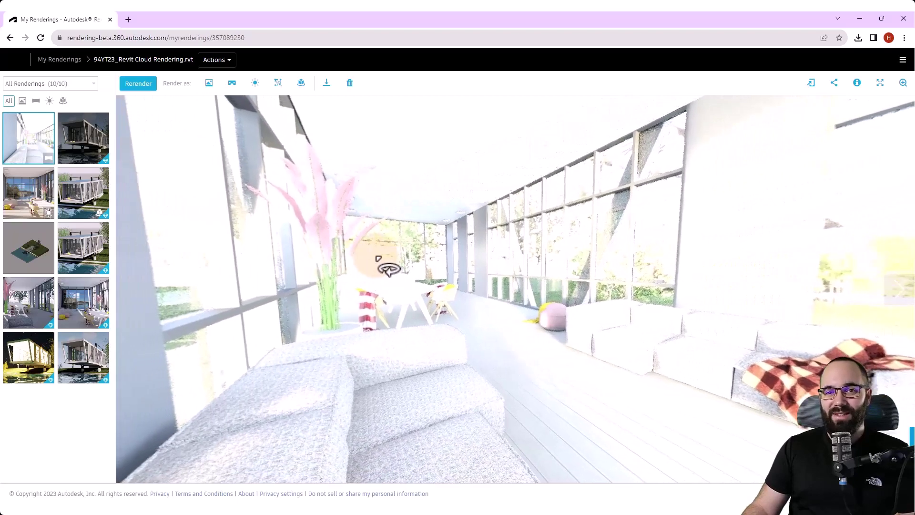
# Set up an illuminance rendering of the dining-area interior facing the lake, using the Perez All-Weather Sky model.
pyautogui.click(137, 217)
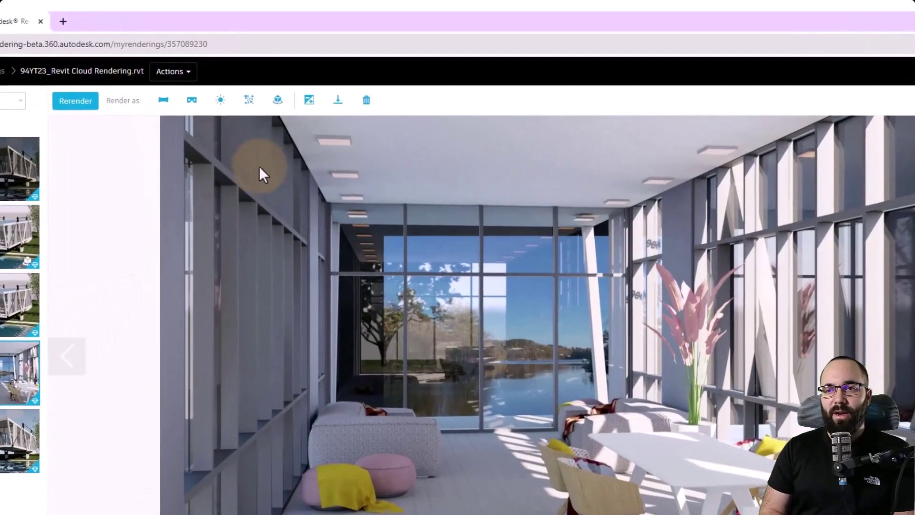
pyautogui.click(248, 103)
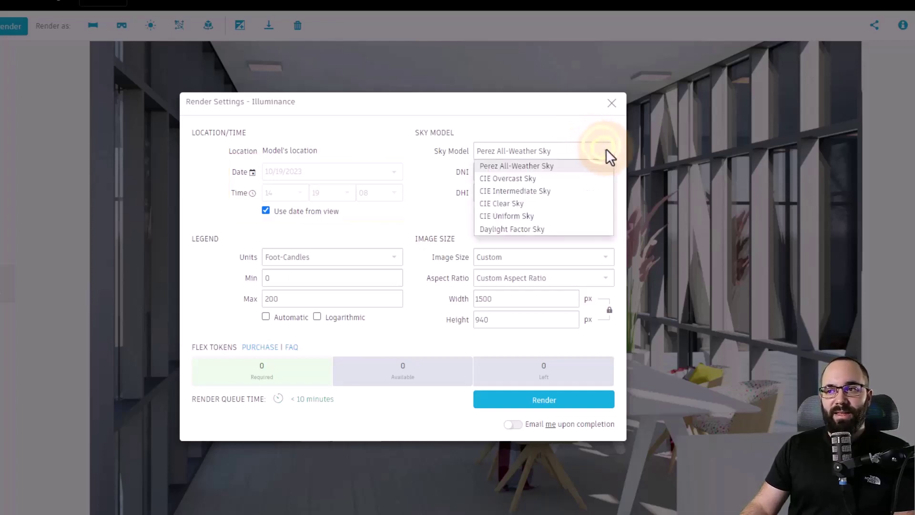
pyautogui.click(577, 166)
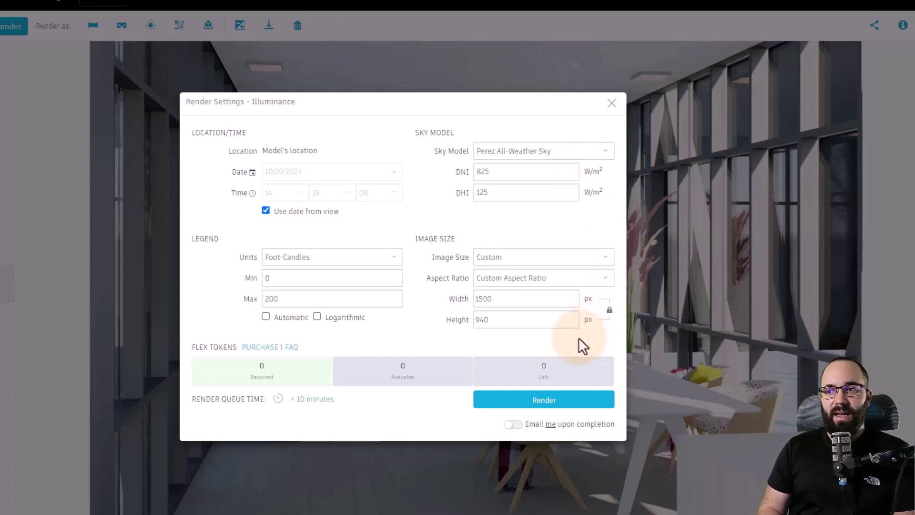
# Set the illuminance legend to Lux with Automatic and Logarithmic enabled, and render it at 1500 x 940 px.
pyautogui.click(393, 258)
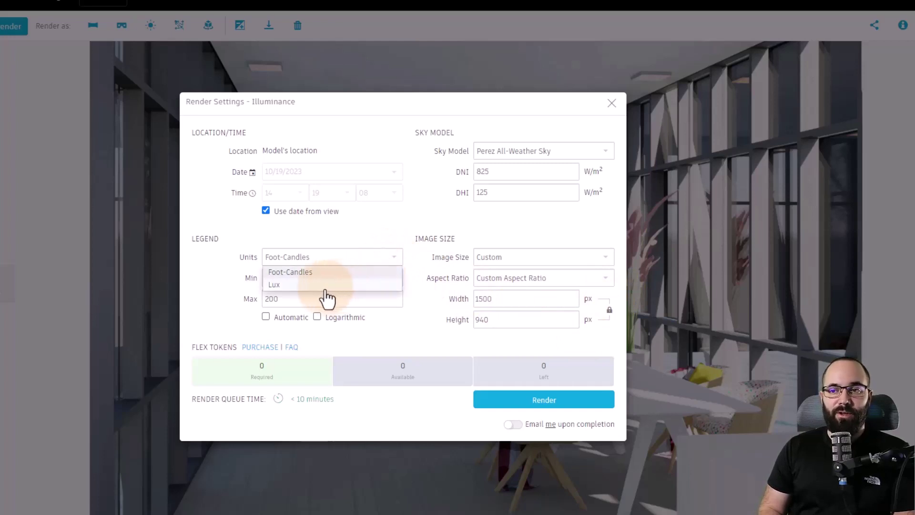
pyautogui.click(323, 286)
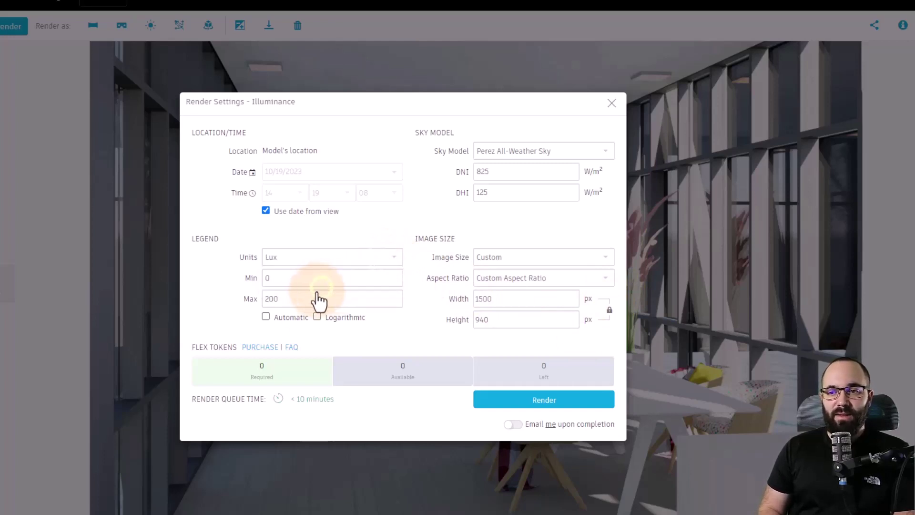
pyautogui.click(266, 317)
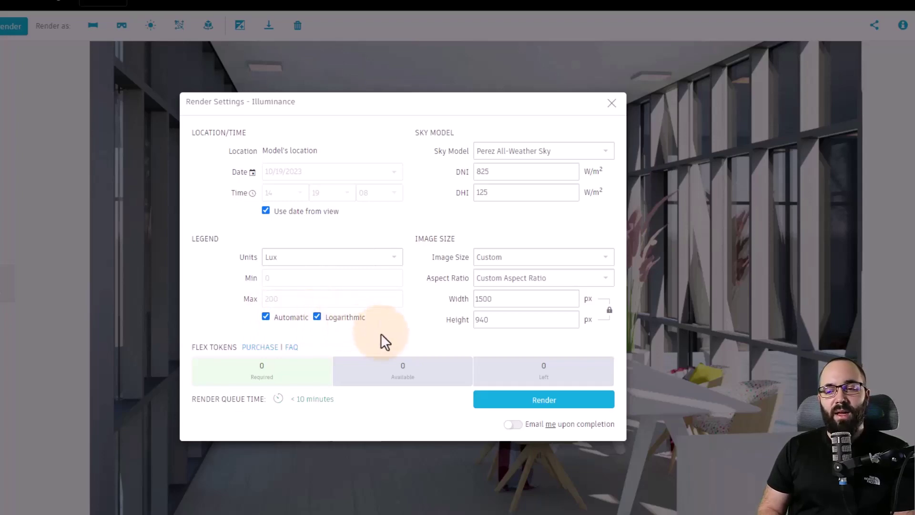
pyautogui.click(535, 401)
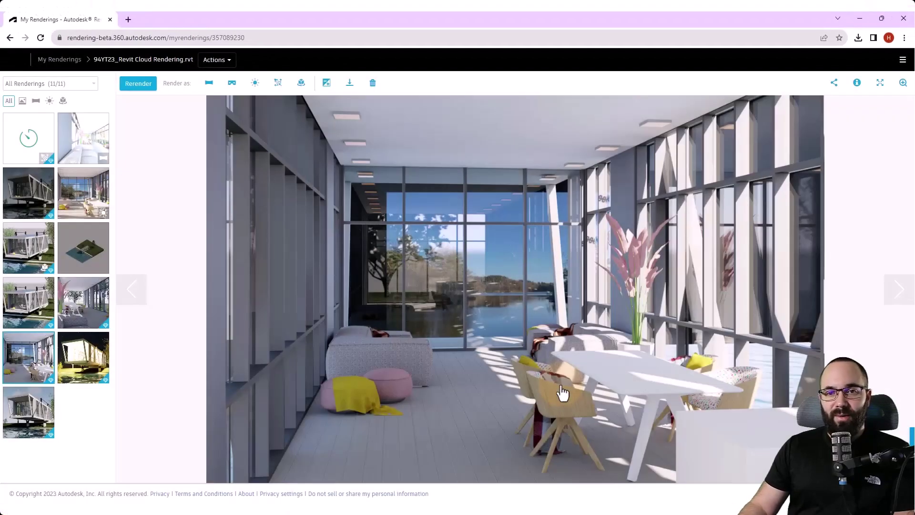
# Open the finished illuminance rendering of the interior and download it.
pyautogui.click(32, 137)
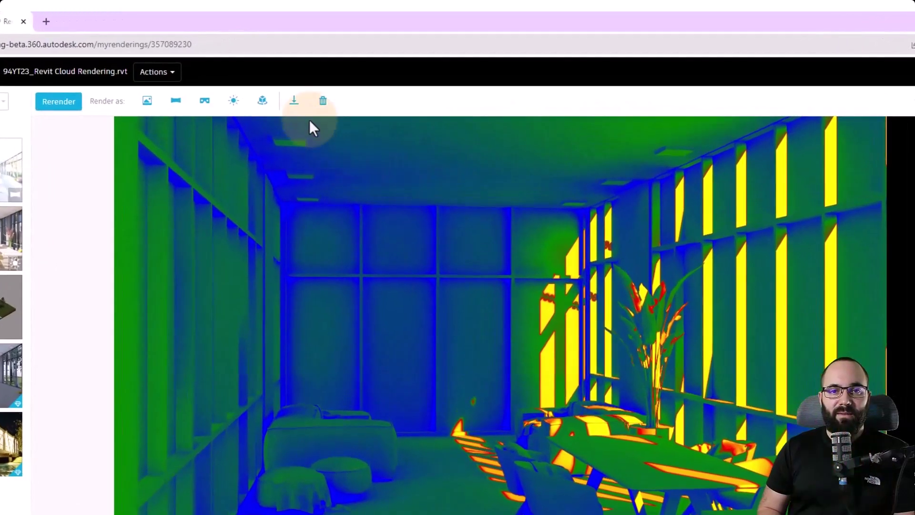
pyautogui.click(294, 102)
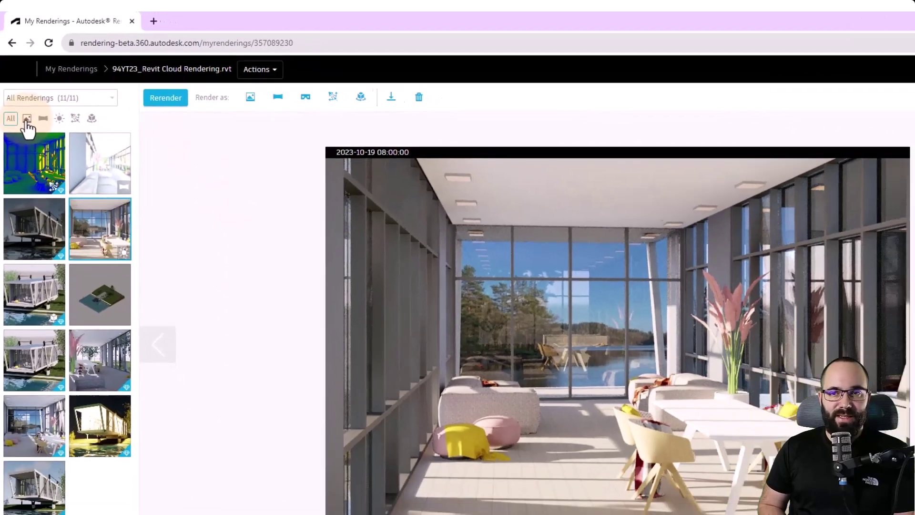
# Filter the gallery to still images, and add panoramas, solar studies, illuminance renderings and turntables to the filter one by one.
pyautogui.click(31, 135)
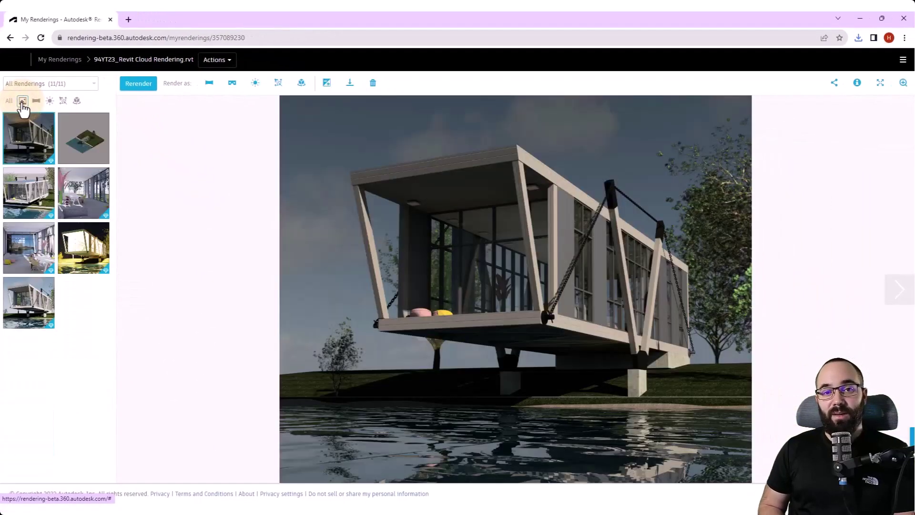
pyautogui.click(37, 102)
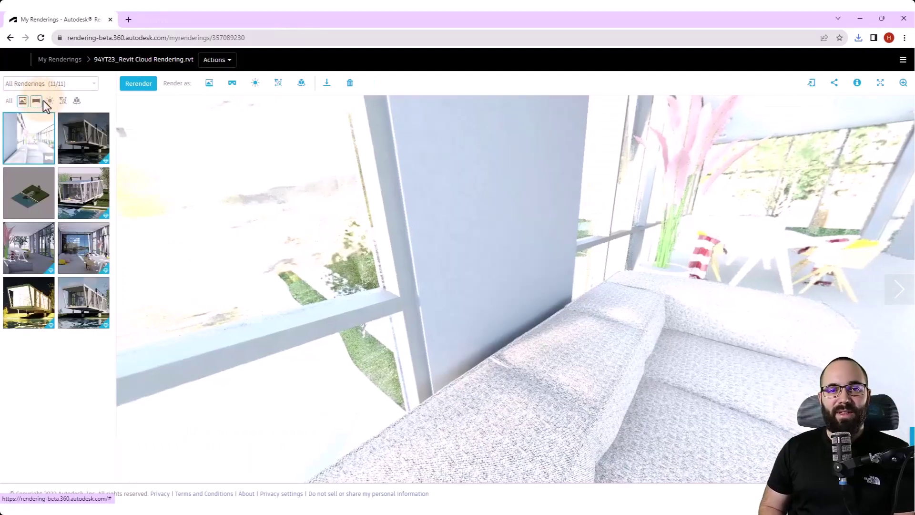
pyautogui.click(49, 102)
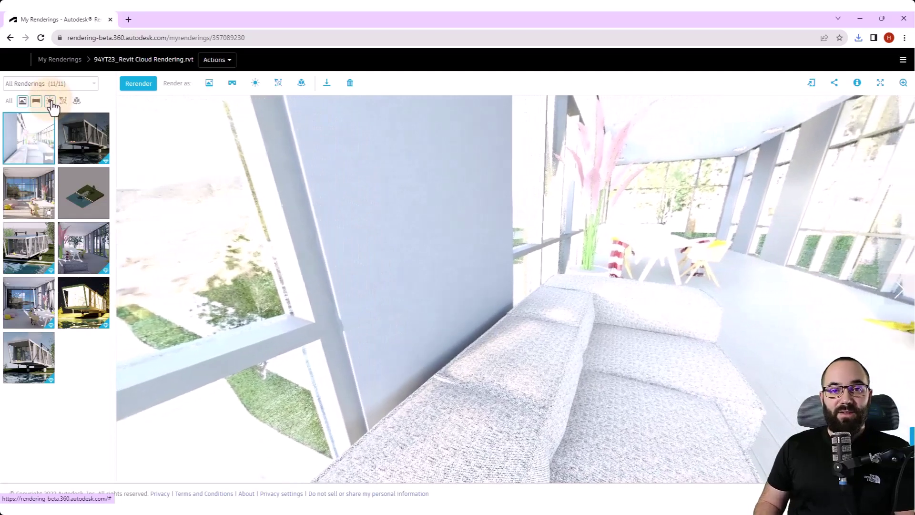
pyautogui.click(63, 102)
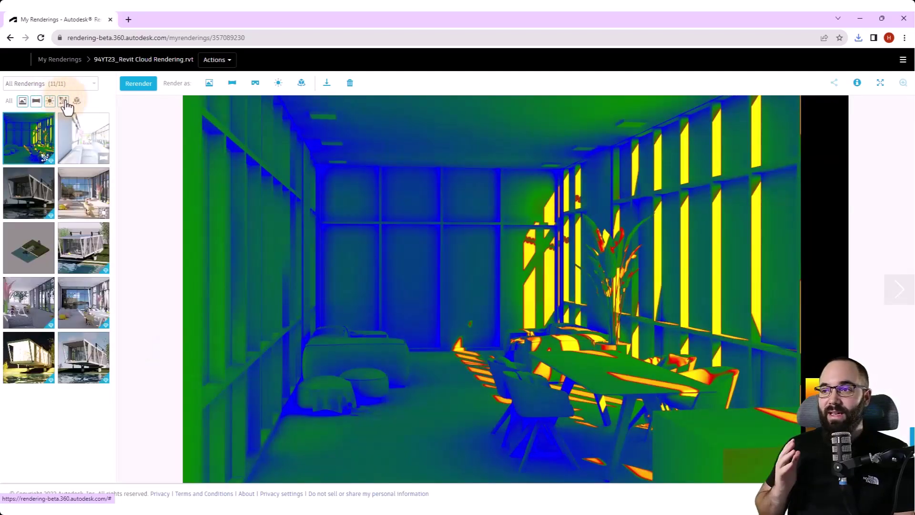
pyautogui.click(76, 102)
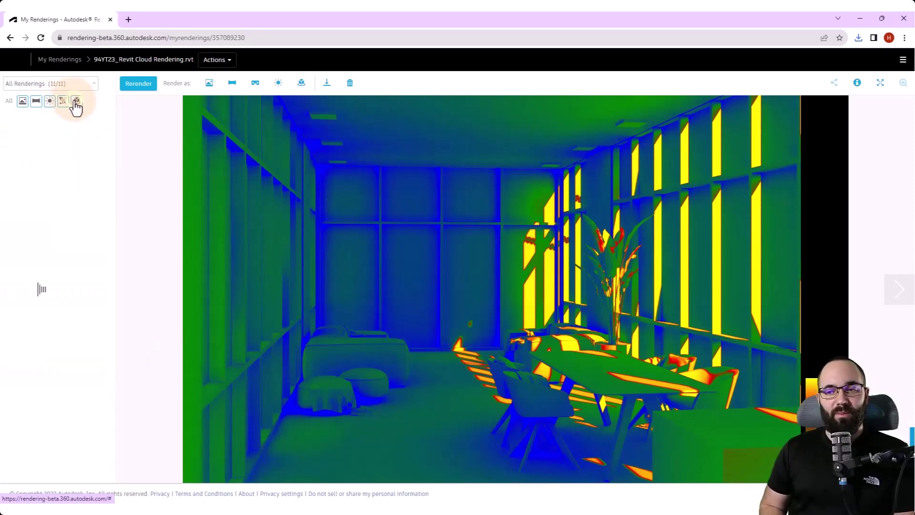